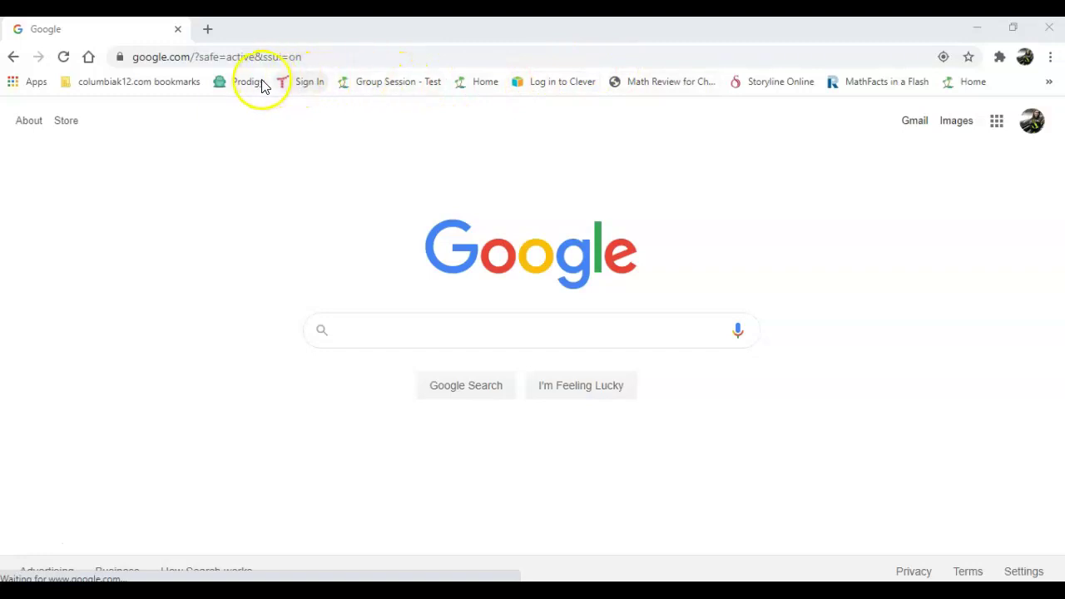
- Open Google Classroom from the columbiak12.com bookmarks and enter the August 10 Google Classroom class
{"action": "left_click", "coordinate": [142, 82]}
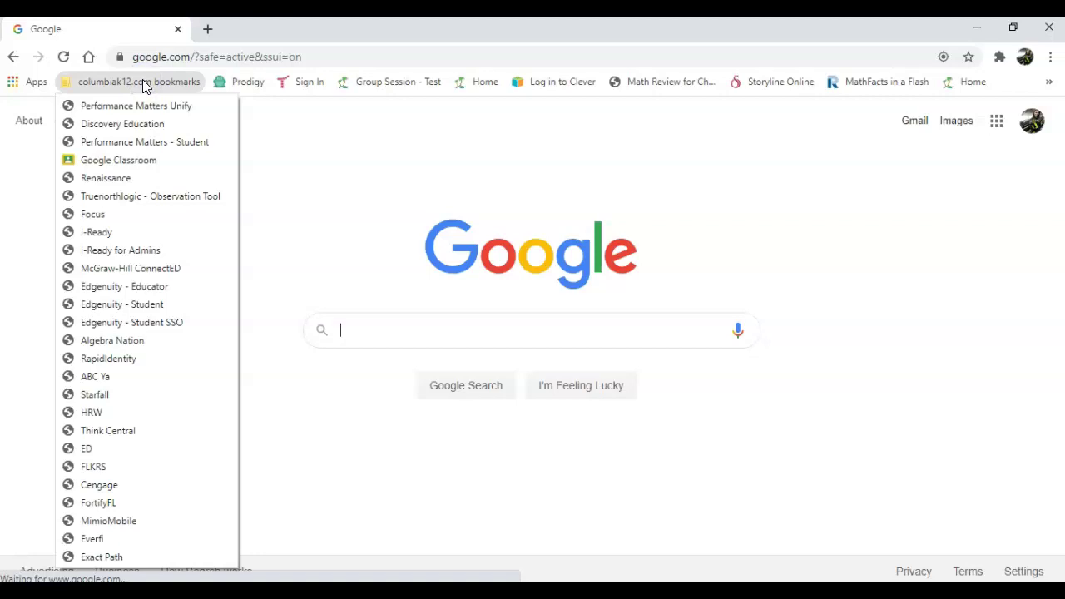
{"action": "left_click", "coordinate": [116, 160]}
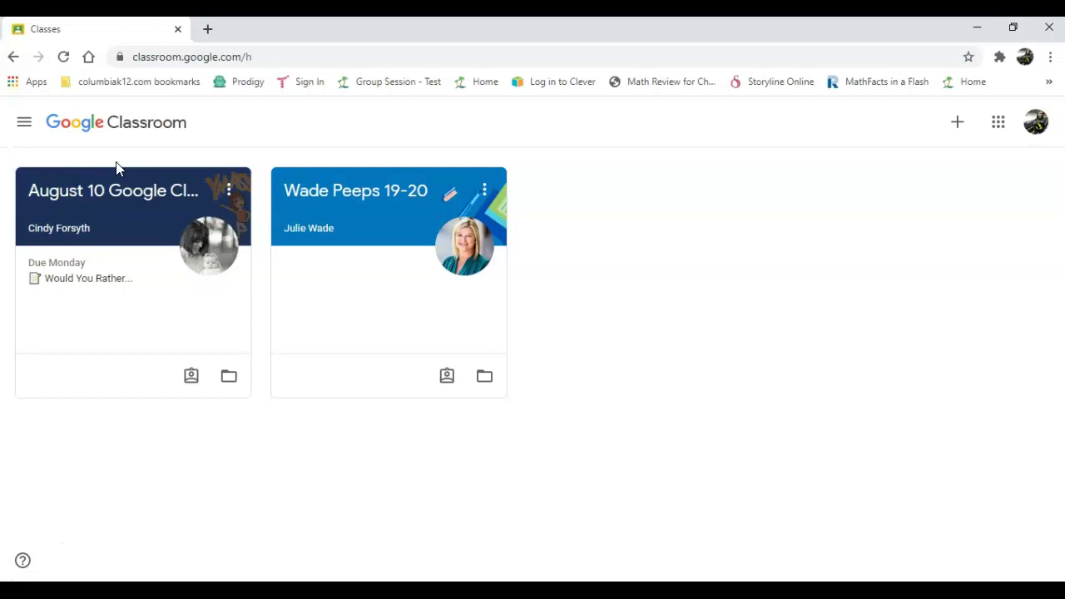
{"action": "left_click", "coordinate": [109, 189]}
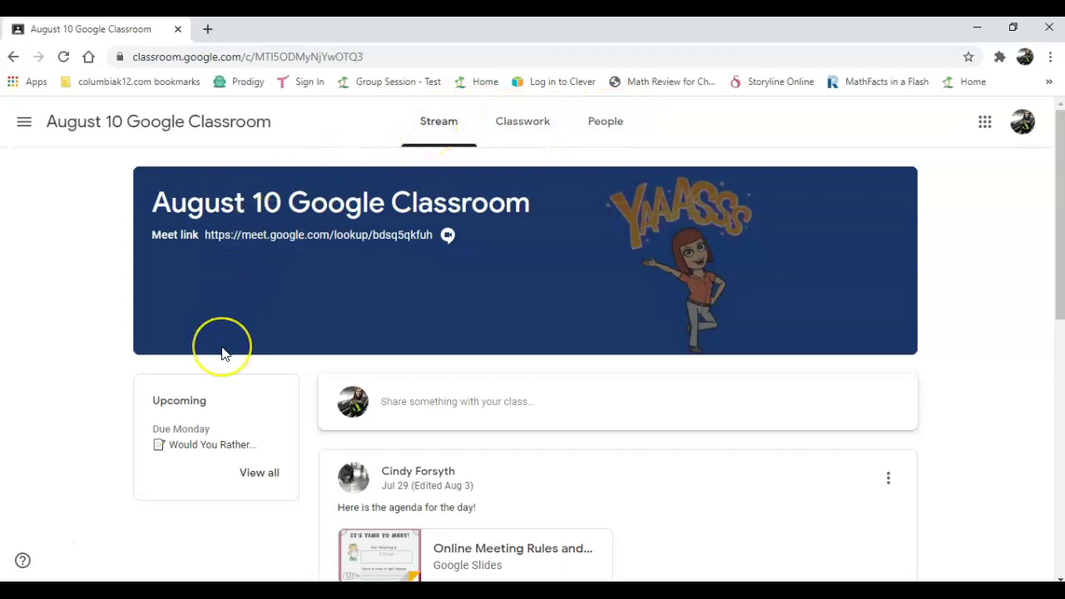
- Look through the class stream posts and the full list of assigned work, returning to the stream
{"action": "scroll", "coordinate": [222, 352], "scroll_direction": "down", "scroll_amount": 7}
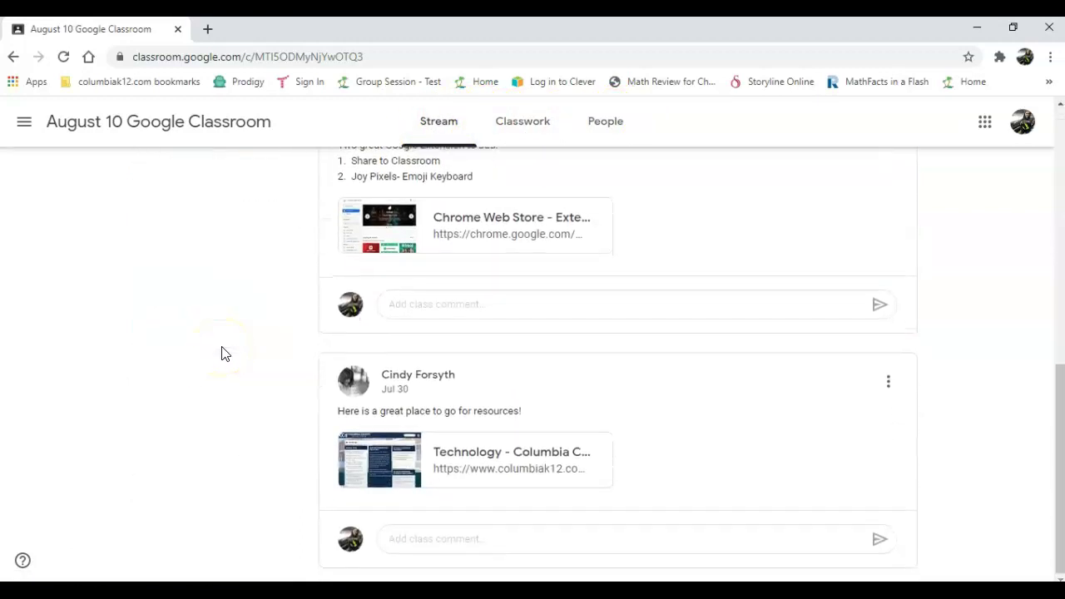
{"action": "scroll", "coordinate": [222, 352], "scroll_direction": "up", "scroll_amount": 7}
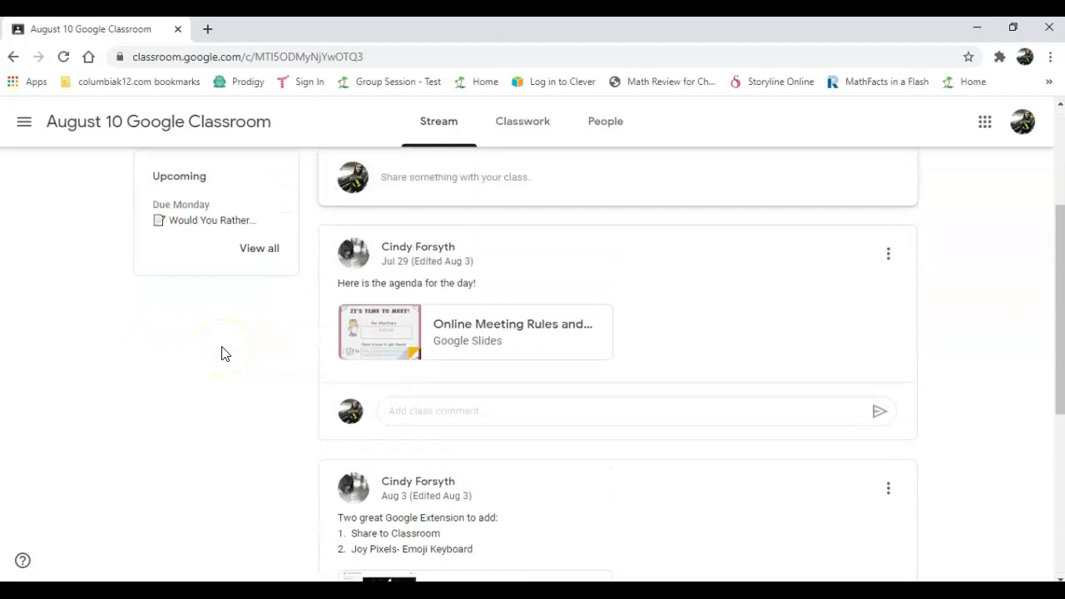
{"action": "scroll", "coordinate": [222, 352], "scroll_direction": "up", "scroll_amount": 1}
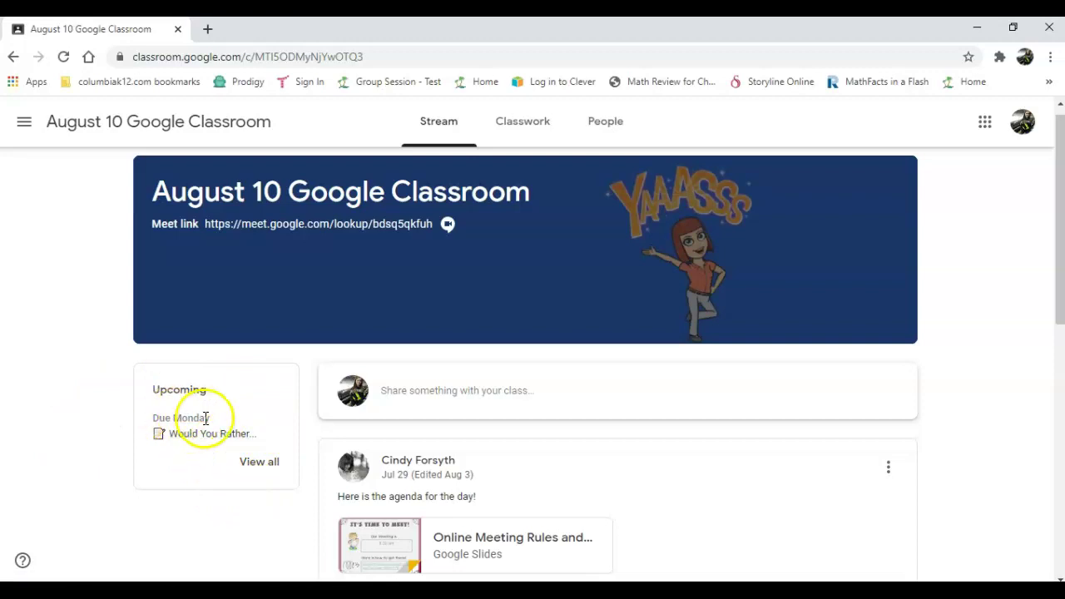
{"action": "left_click", "coordinate": [259, 462]}
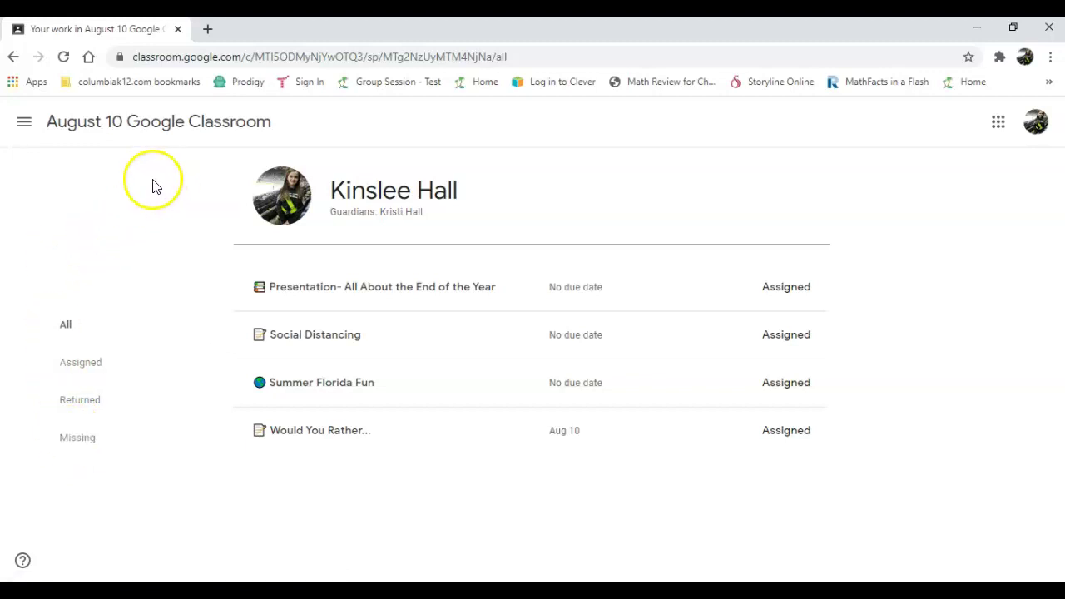
{"action": "left_click", "coordinate": [129, 131]}
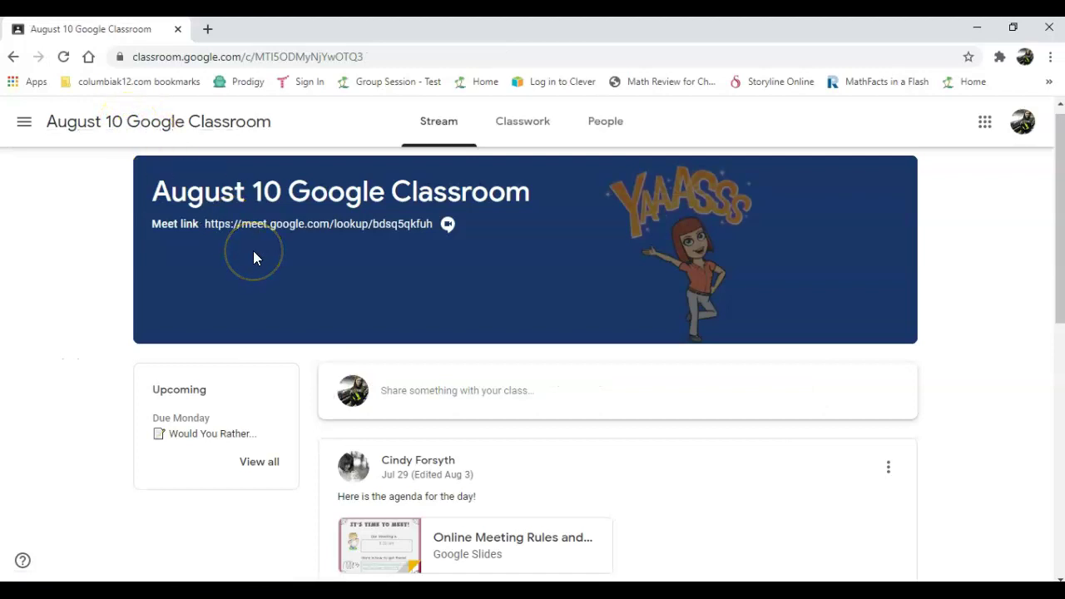
{"action": "left_click", "coordinate": [452, 340]}
{"action": "scroll", "coordinate": [452, 340], "scroll_direction": "down", "scroll_amount": 7}
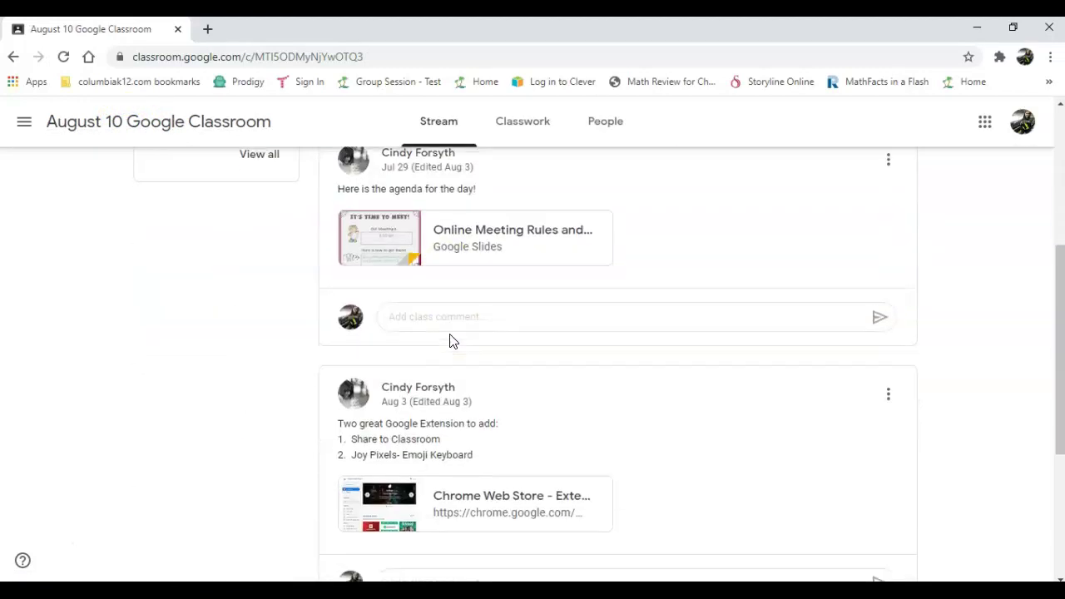
{"action": "scroll", "coordinate": [452, 340], "scroll_direction": "up", "scroll_amount": 8}
{"action": "left_click", "coordinate": [453, 167]}
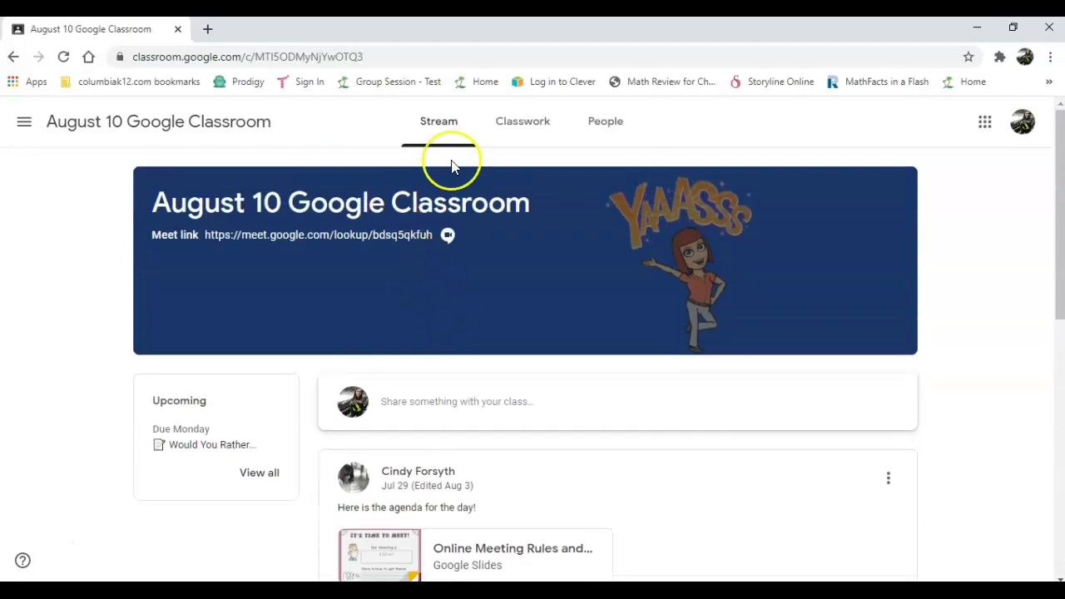
- Open the Summer Florida Fun quiz form from the class's Week of August 10 classwork
{"action": "left_click", "coordinate": [524, 127]}
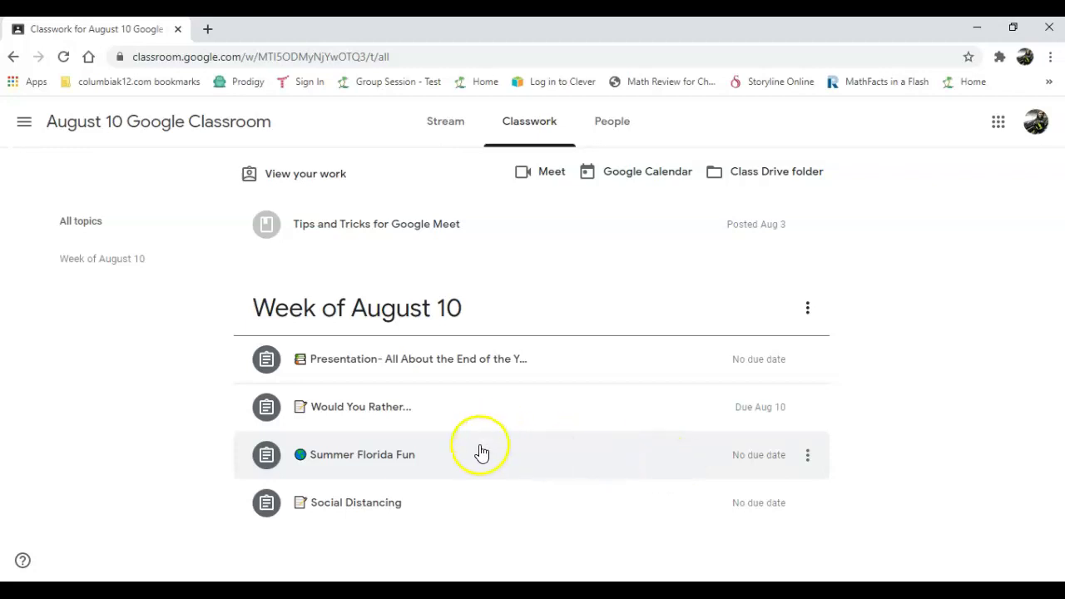
{"action": "left_click", "coordinate": [361, 457]}
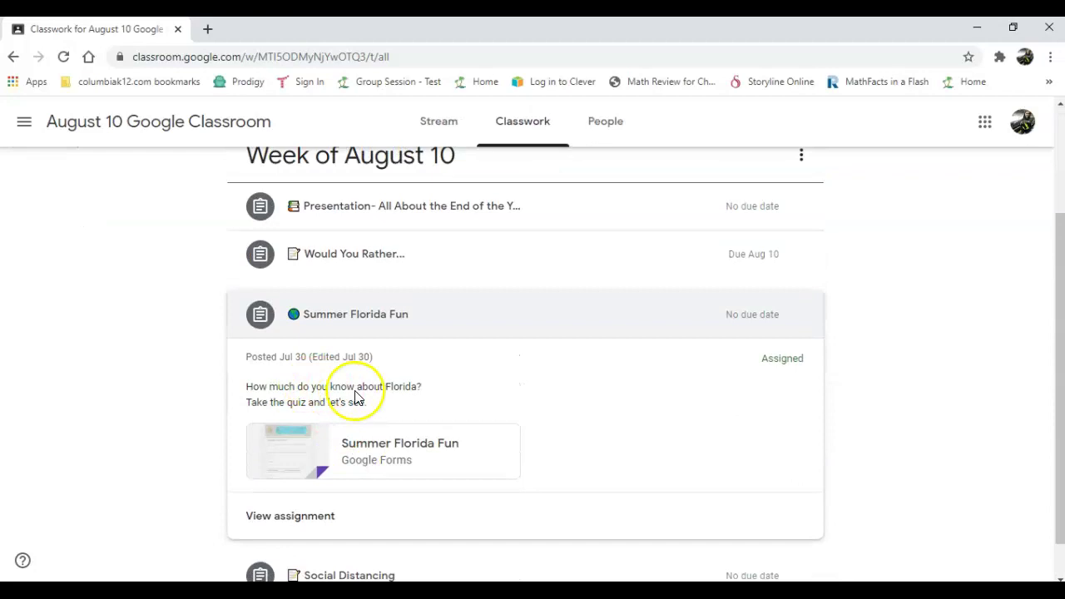
{"action": "left_click", "coordinate": [379, 450]}
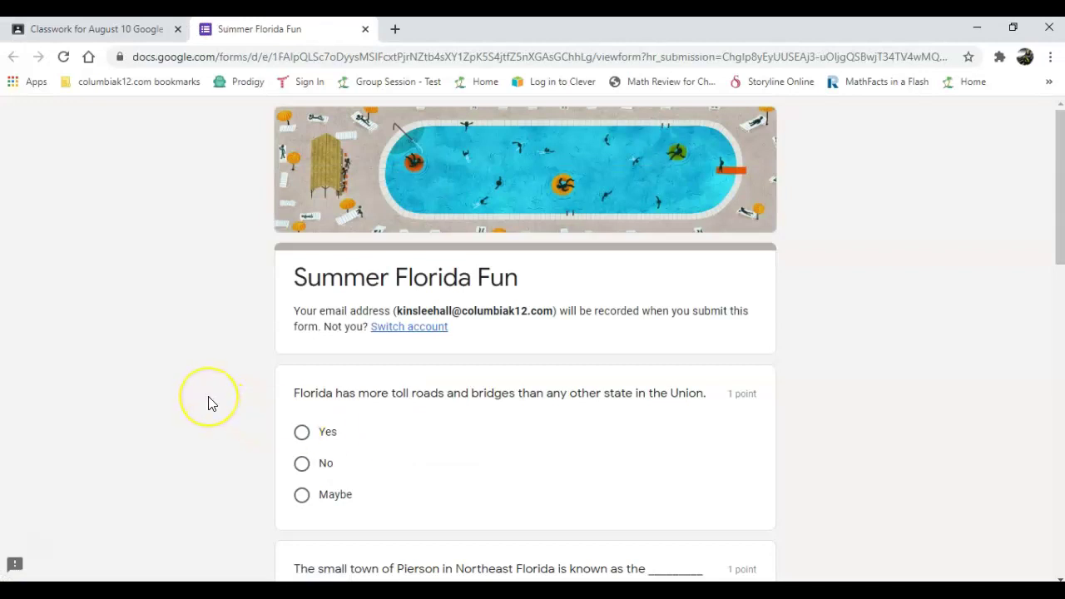
- Answer the Summer Florida Fun quiz with Yes, Ferns, St. Augustine, Armadillo and 200,000, and submit it
{"action": "scroll", "coordinate": [208, 403], "scroll_direction": "down", "scroll_amount": 2}
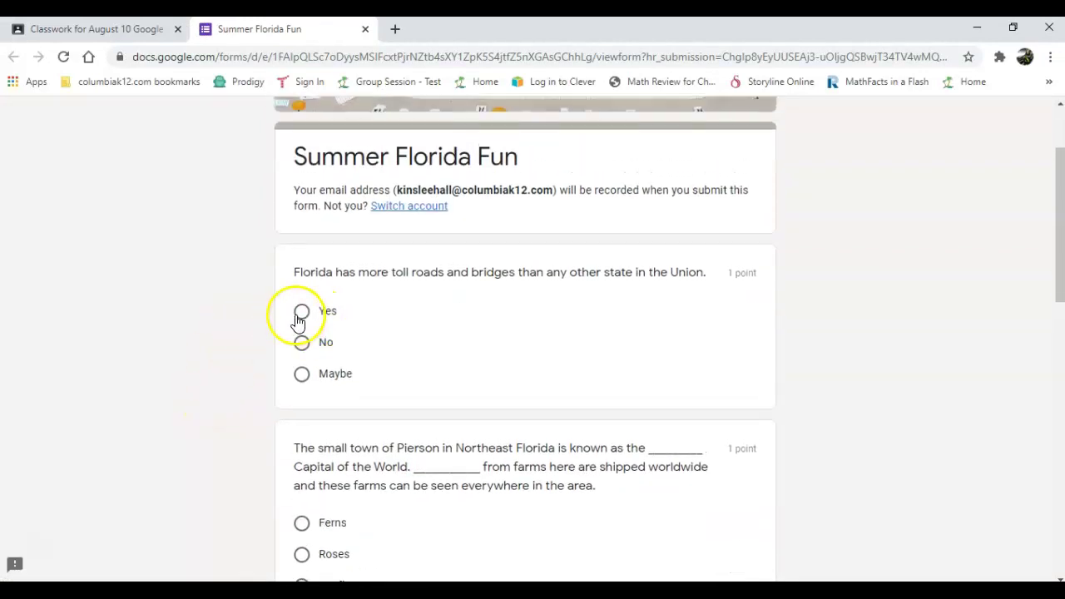
{"action": "left_click", "coordinate": [301, 311]}
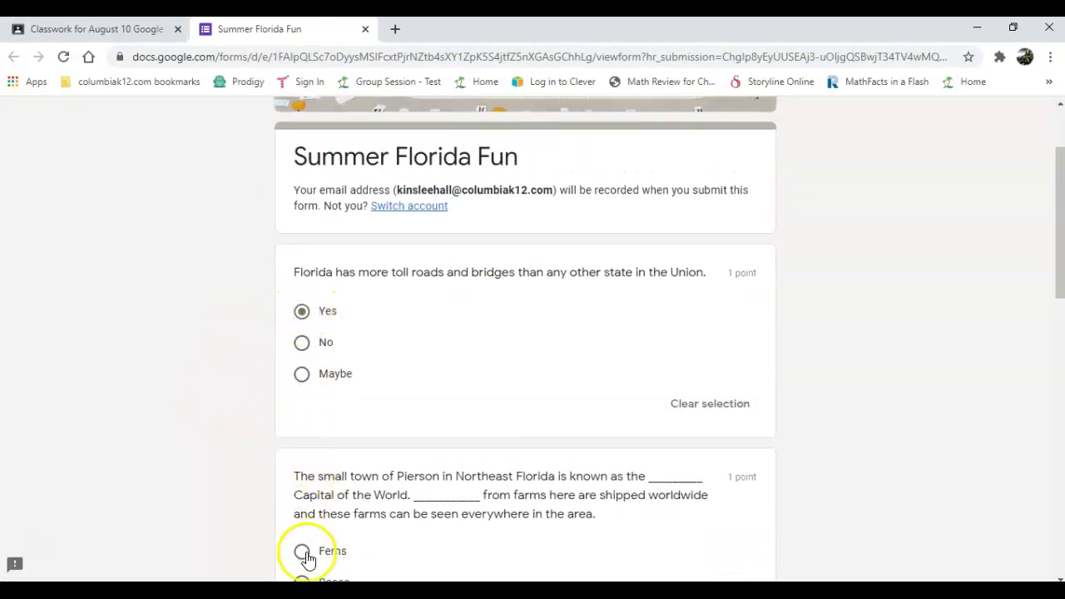
{"action": "scroll", "coordinate": [304, 555], "scroll_direction": "down", "scroll_amount": 6}
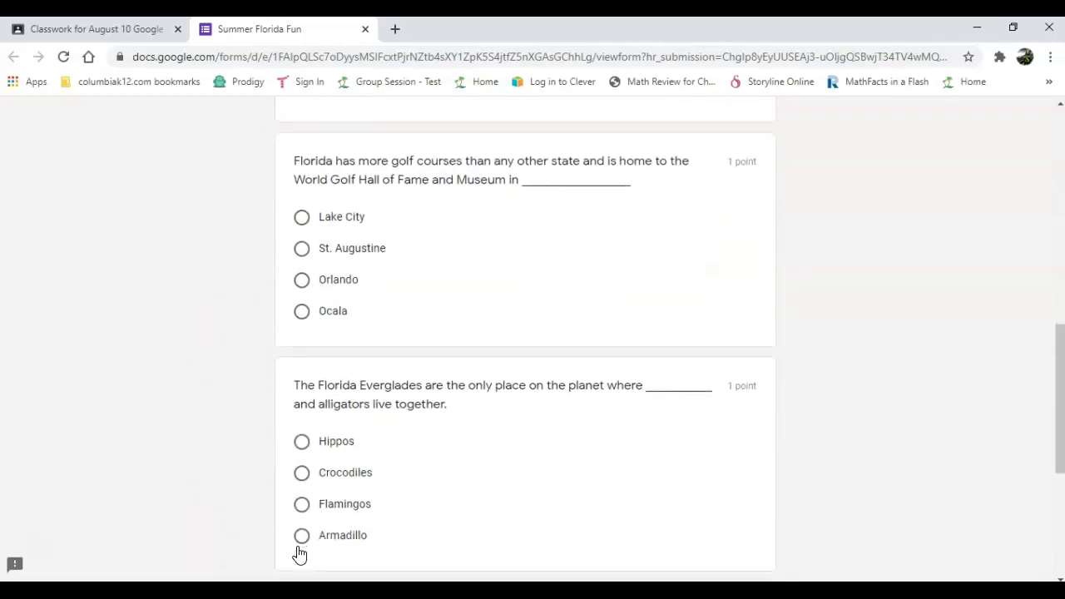
{"action": "left_click", "coordinate": [302, 249]}
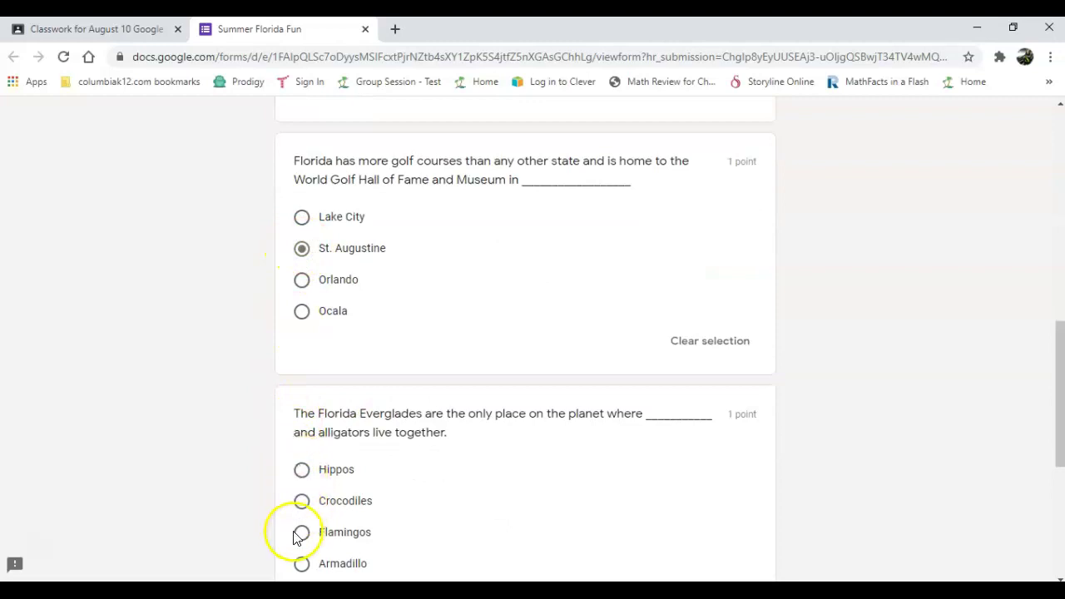
{"action": "left_click", "coordinate": [301, 564]}
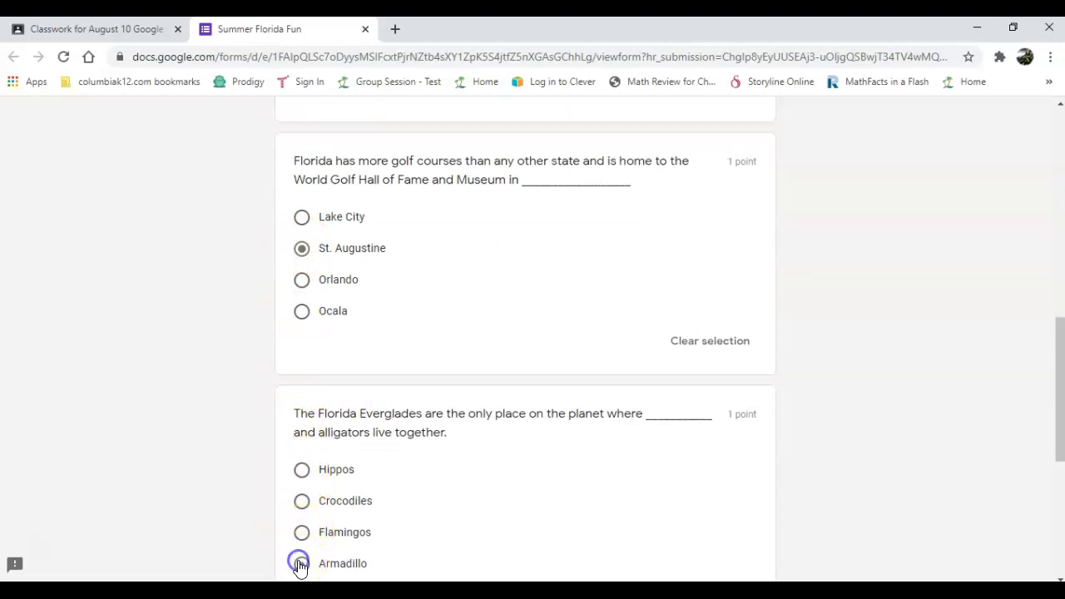
{"action": "scroll", "coordinate": [301, 567], "scroll_direction": "down", "scroll_amount": 5}
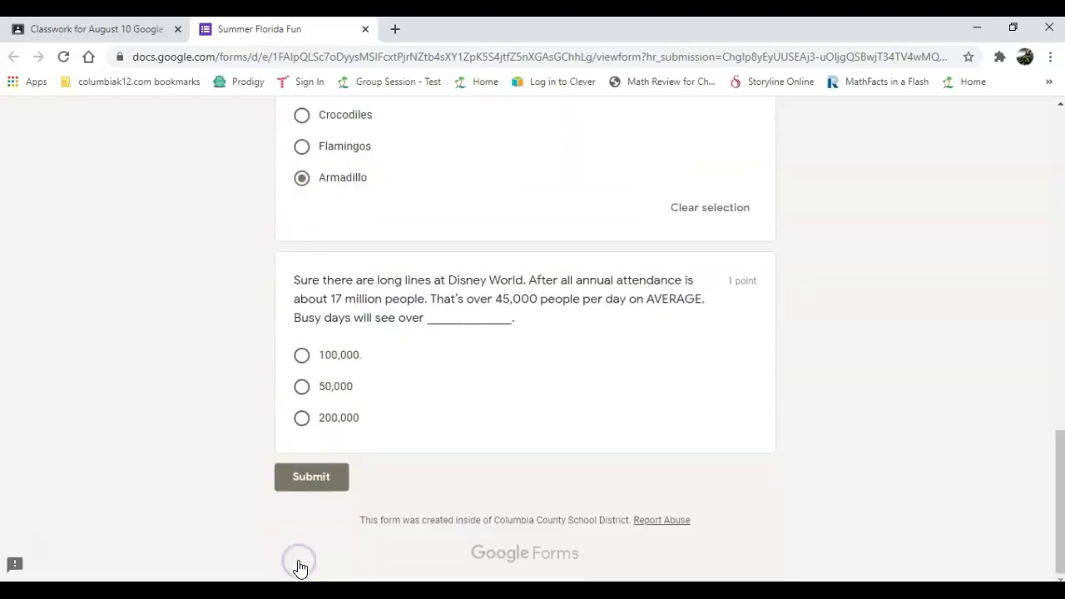
{"action": "left_click", "coordinate": [301, 418]}
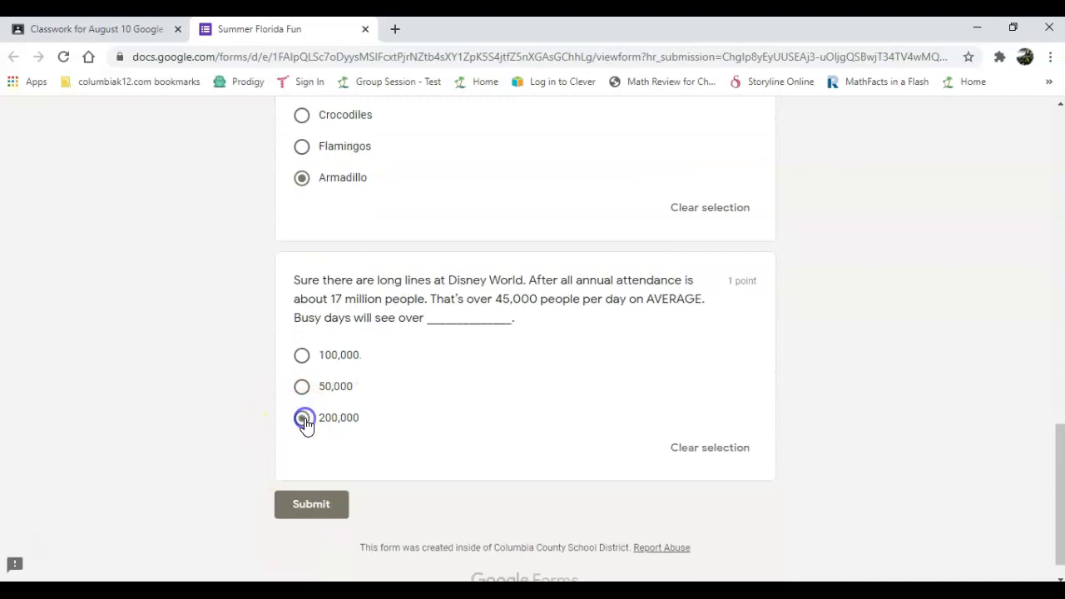
{"action": "left_click", "coordinate": [309, 511]}
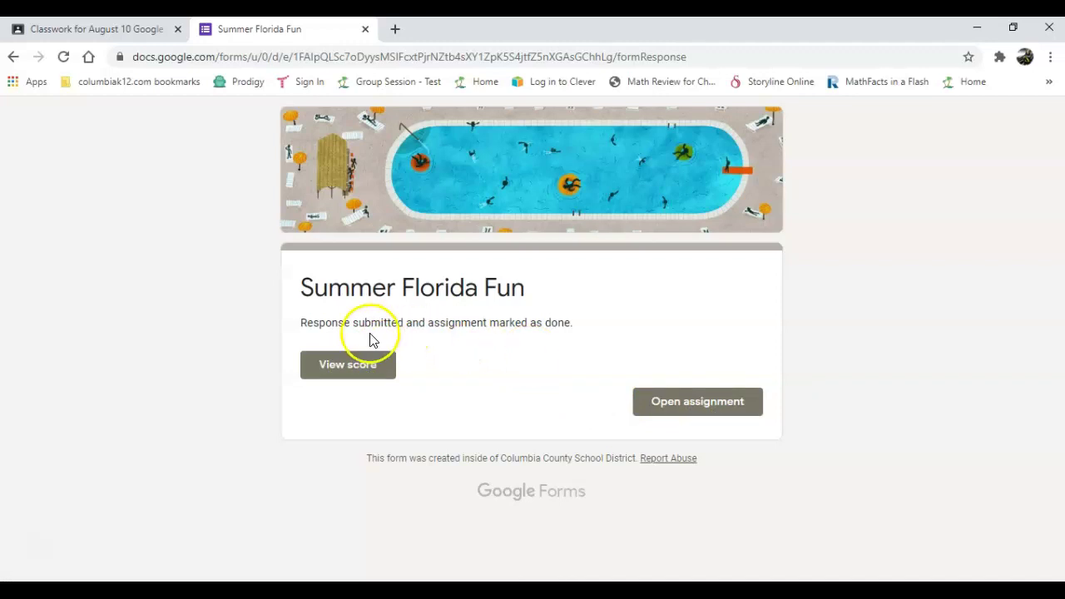
- View the submitted quiz's score and marked answers, and close the quiz pages to return to the classwork
{"action": "left_click", "coordinate": [341, 370]}
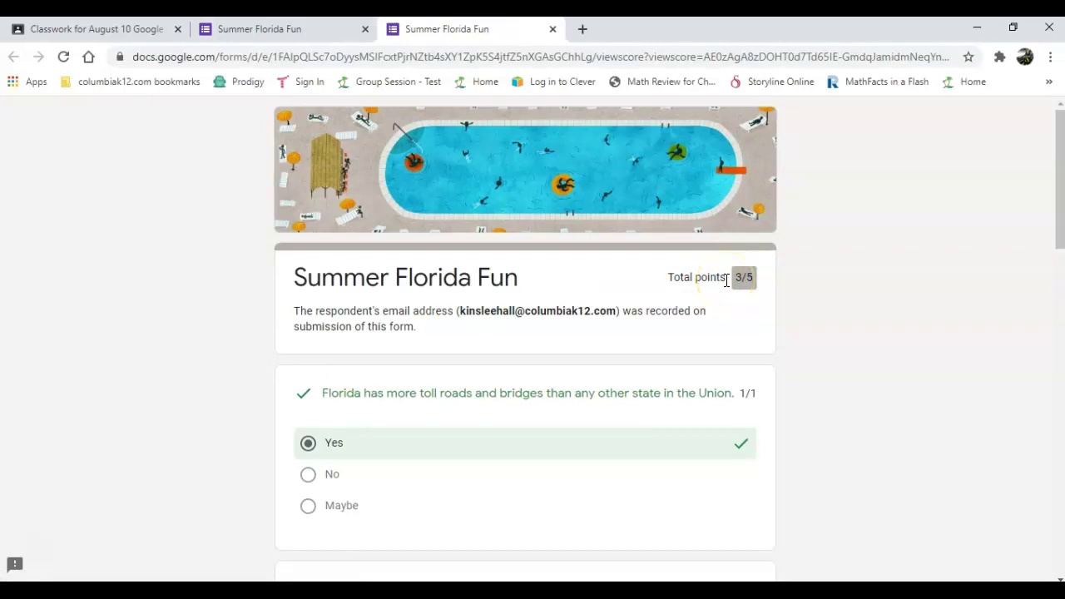
{"action": "scroll", "coordinate": [726, 280], "scroll_direction": "down", "scroll_amount": 15}
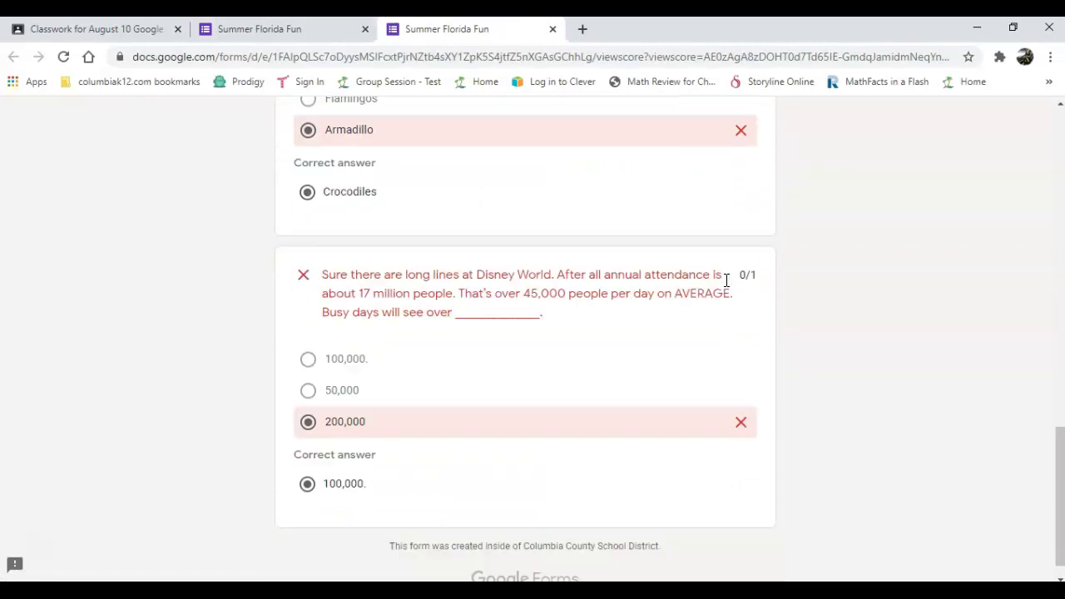
{"action": "scroll", "coordinate": [727, 287], "scroll_direction": "up", "scroll_amount": 15}
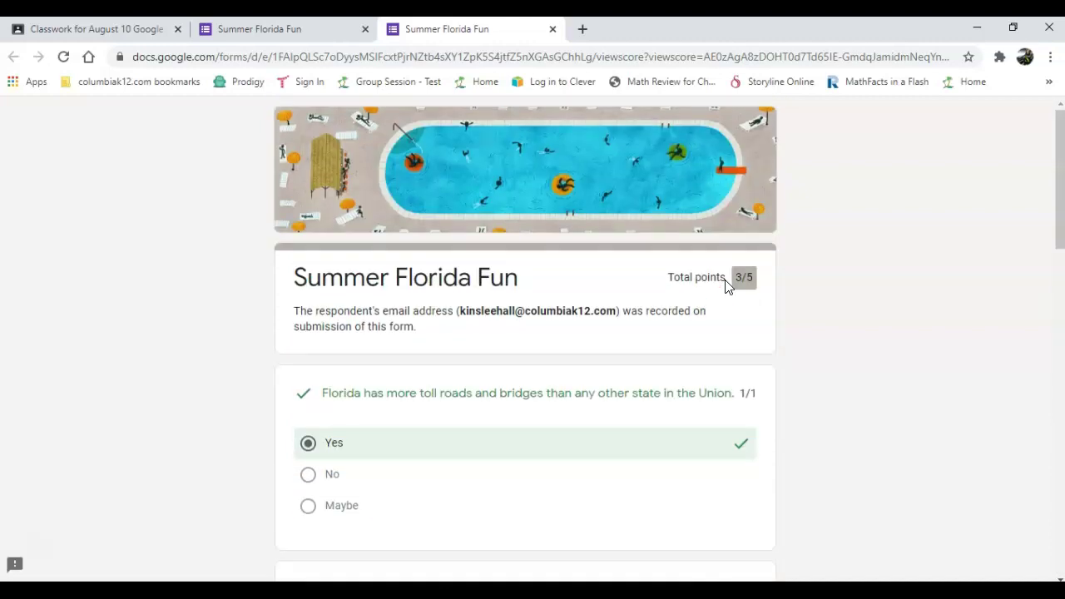
{"action": "left_click", "coordinate": [554, 29]}
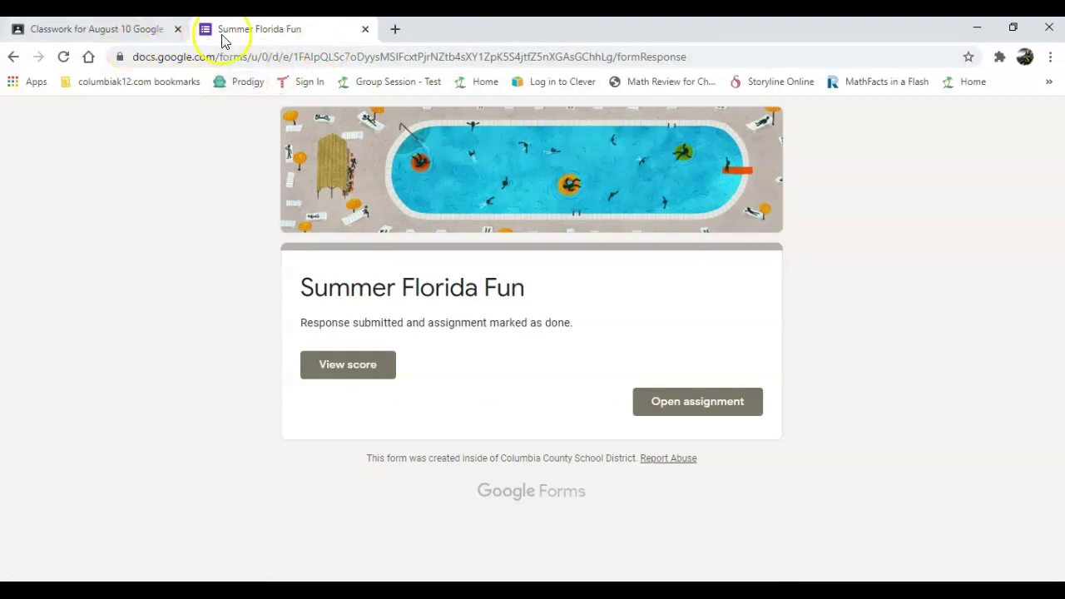
{"action": "left_click", "coordinate": [364, 29]}
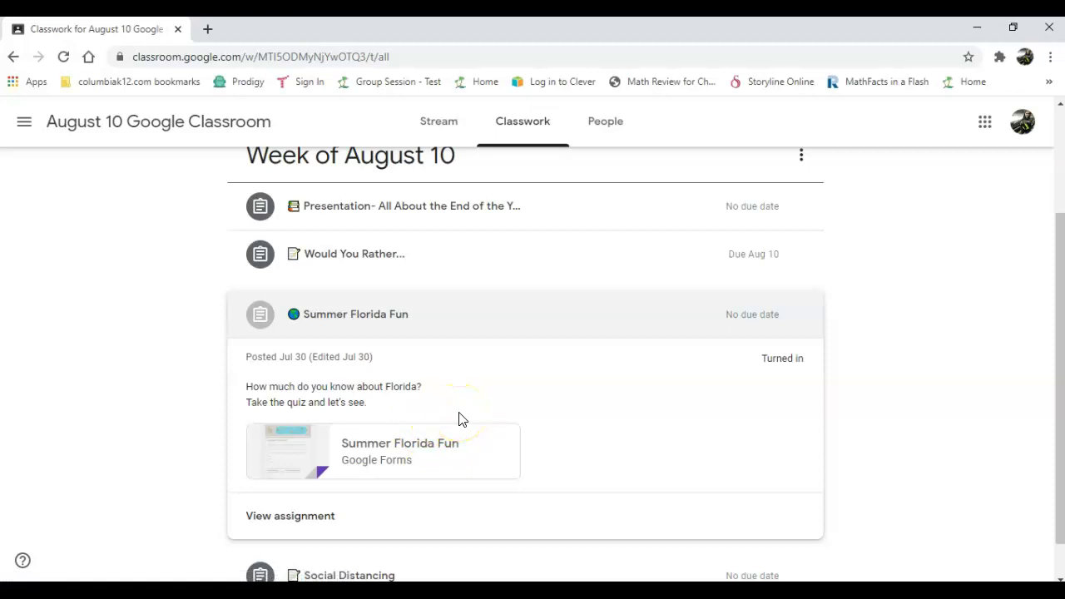
- Expand the Would You Rather... assignment and open its attached Google Docs answer document
{"action": "scroll", "coordinate": [462, 418], "scroll_direction": "up", "scroll_amount": 1}
{"action": "scroll", "coordinate": [458, 418], "scroll_direction": "up", "scroll_amount": 1}
{"action": "scroll", "coordinate": [458, 419], "scroll_direction": "down", "scroll_amount": 1}
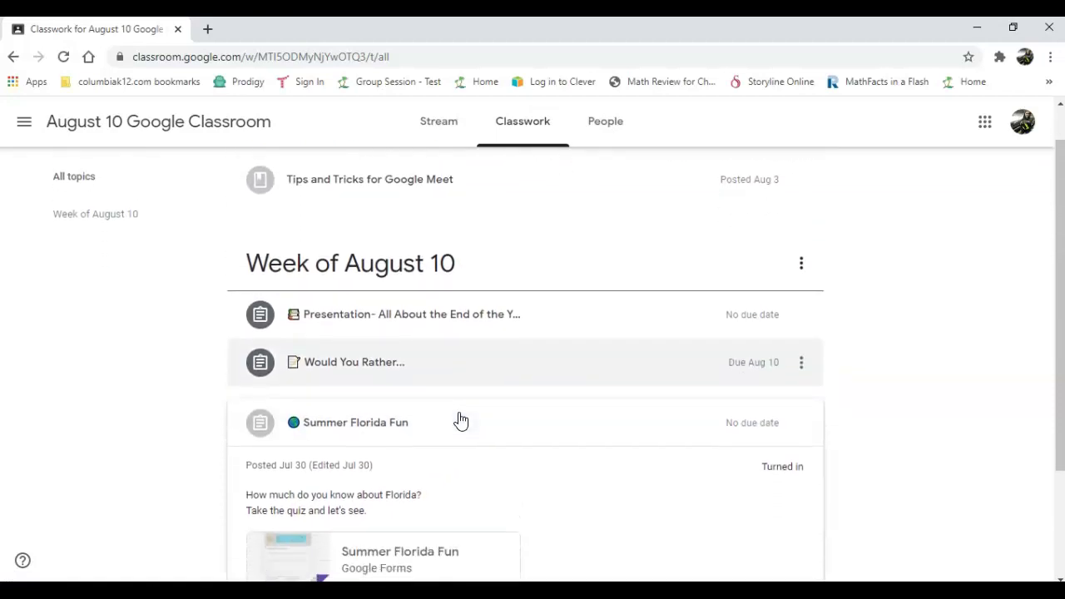
{"action": "left_click", "coordinate": [354, 364]}
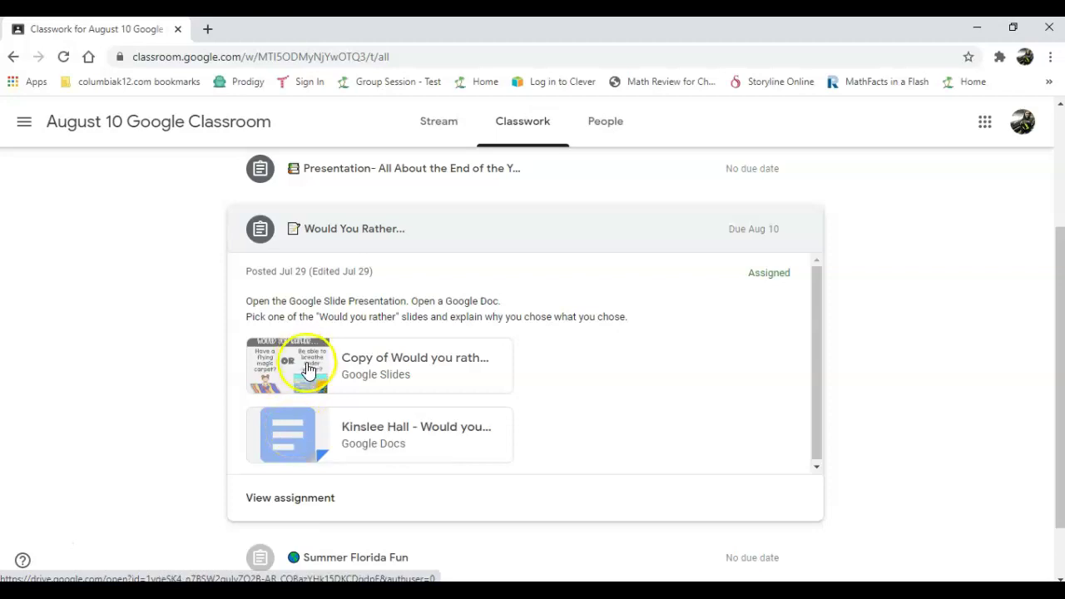
{"action": "left_click", "coordinate": [289, 443]}
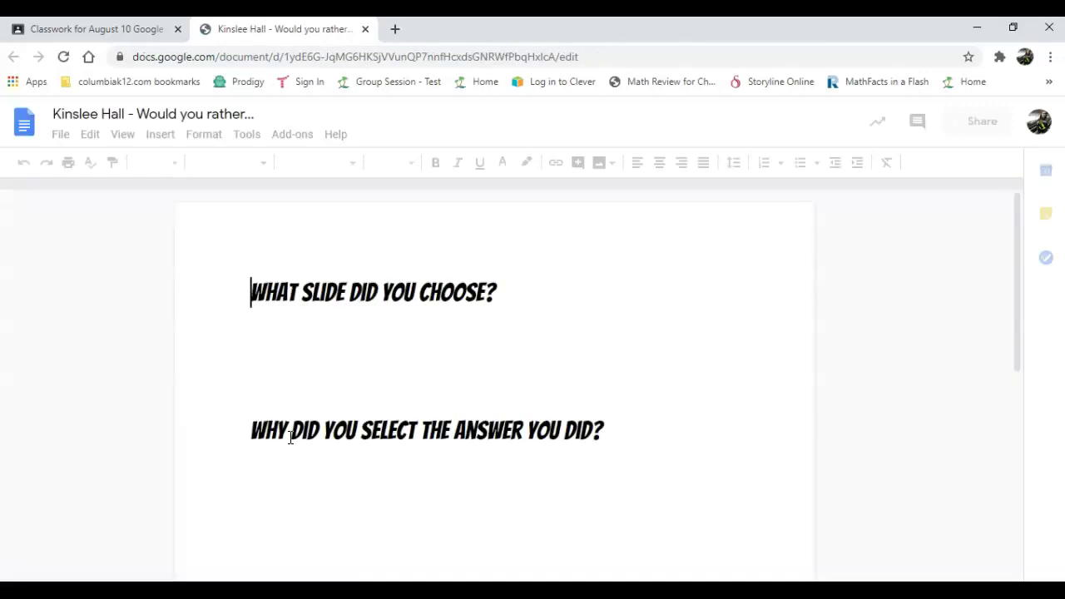
- Write "I CHOSE THE MAGIC CARPET ON SLIDE 1." on a new line under the question about the chosen slide
{"action": "left_click", "coordinate": [510, 295]}
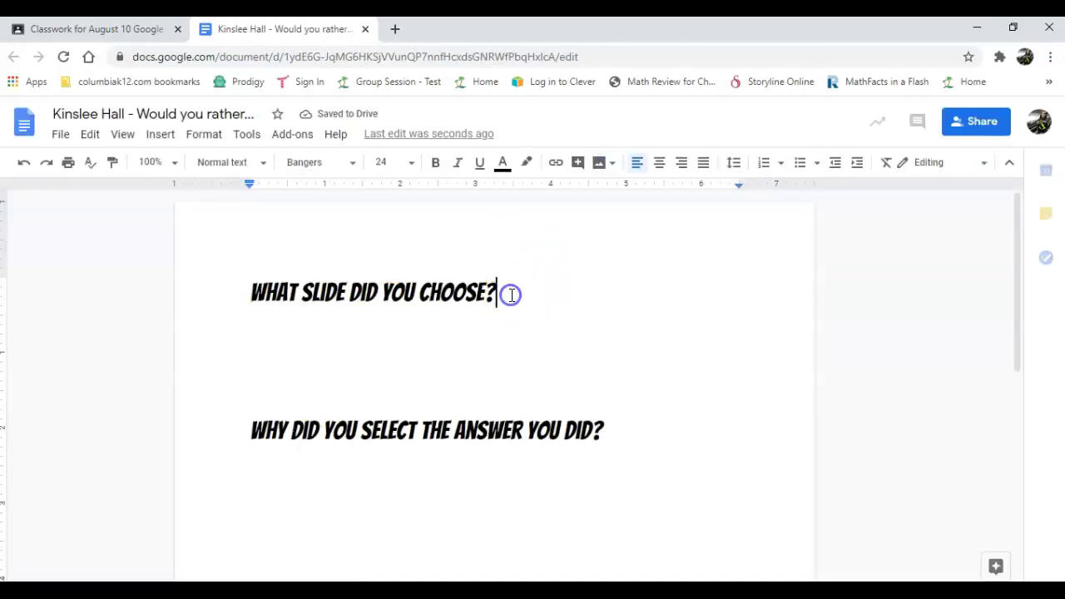
{"action": "key", "text": "Return"}
{"action": "type", "text": "I"}
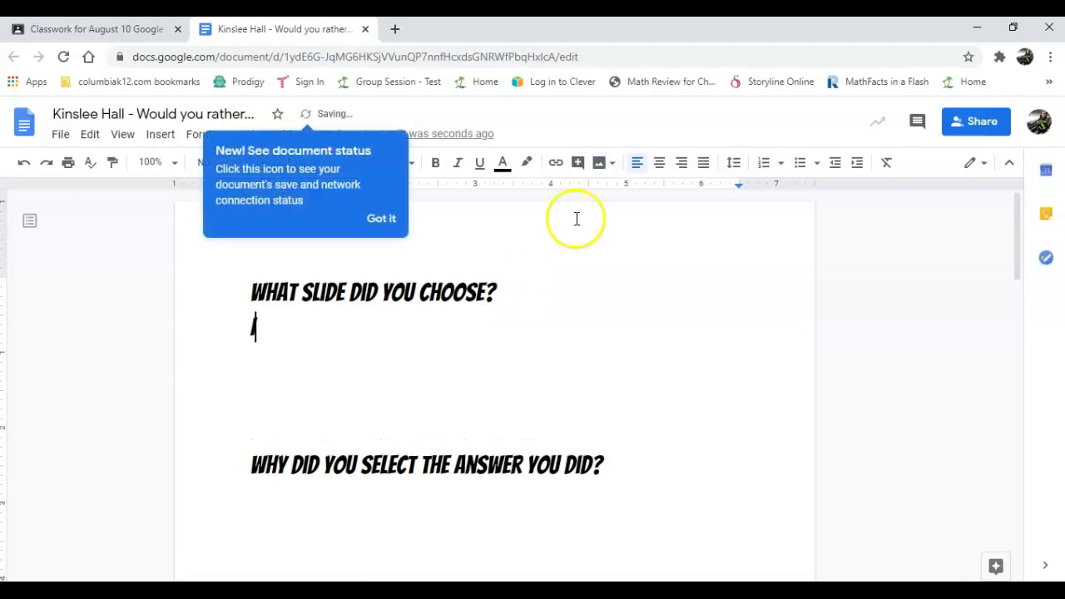
{"action": "type", "text": " CHOSE THE MAGIC CARPET ON SLIDE 1."}
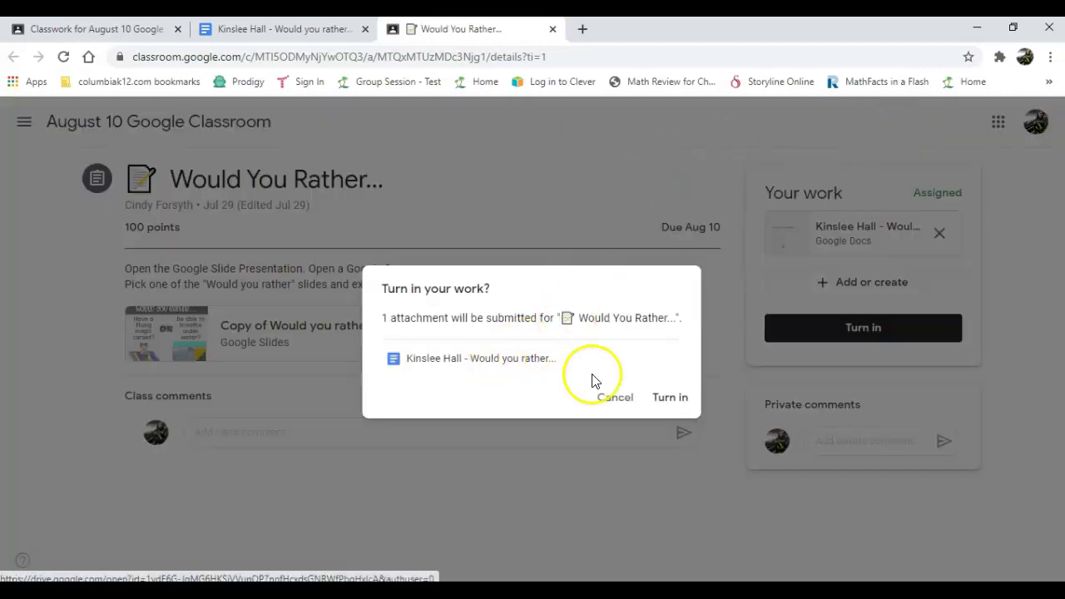
- Confirm turning in the Would You Rather... document and return to the class stream to view its posts
{"action": "left_click", "coordinate": [671, 399]}
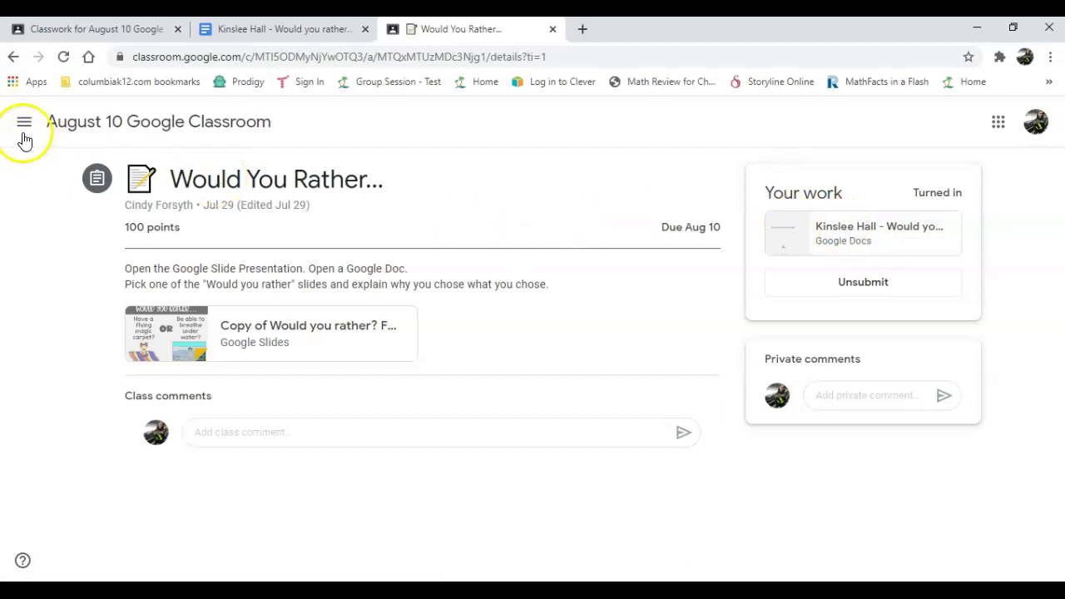
{"action": "left_click", "coordinate": [89, 120]}
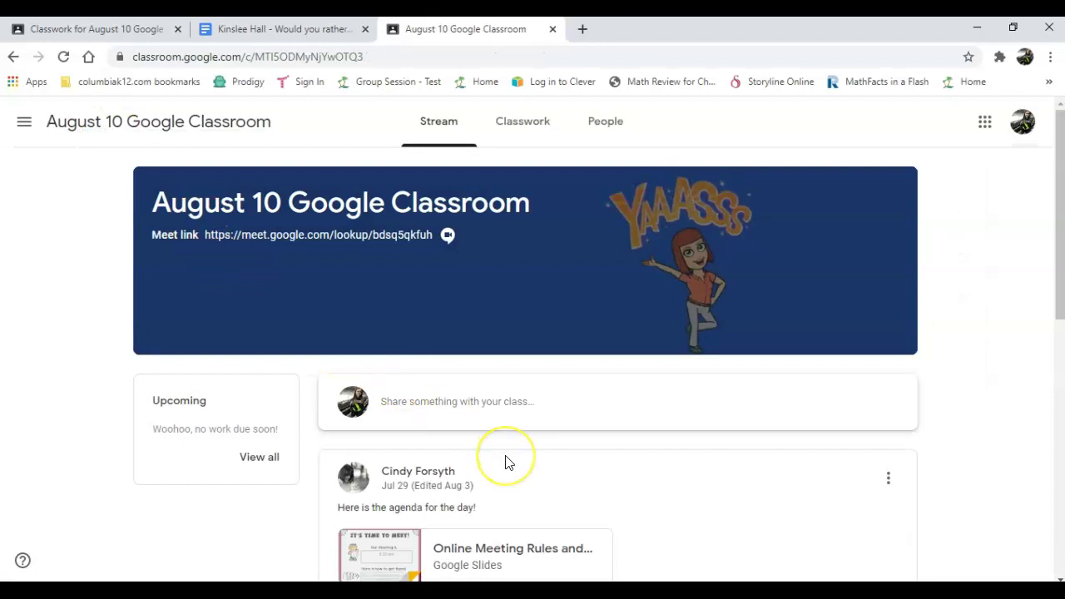
{"action": "scroll", "coordinate": [507, 463], "scroll_direction": "down", "scroll_amount": 4}
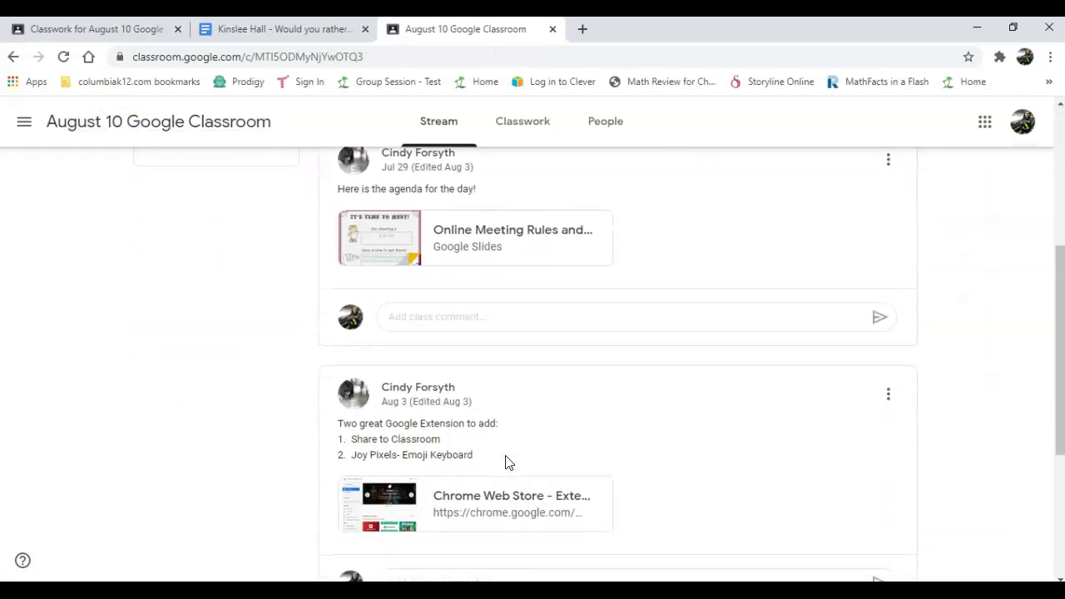
- Open the full details of the Presentation- All About the End of the Year assignment from the classwork
{"action": "left_click", "coordinate": [523, 125]}
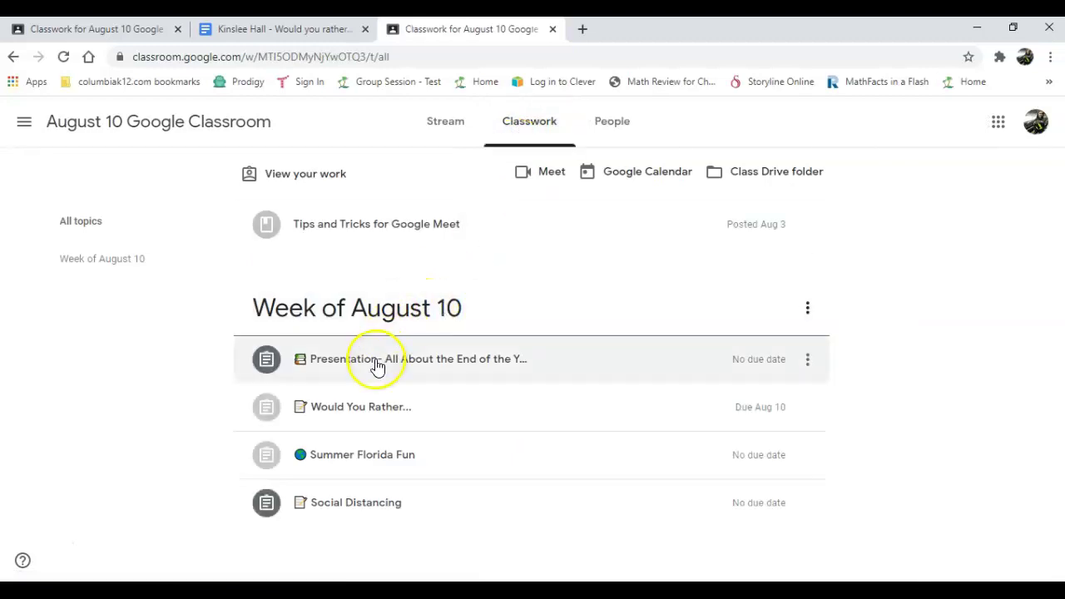
{"action": "left_click", "coordinate": [377, 366]}
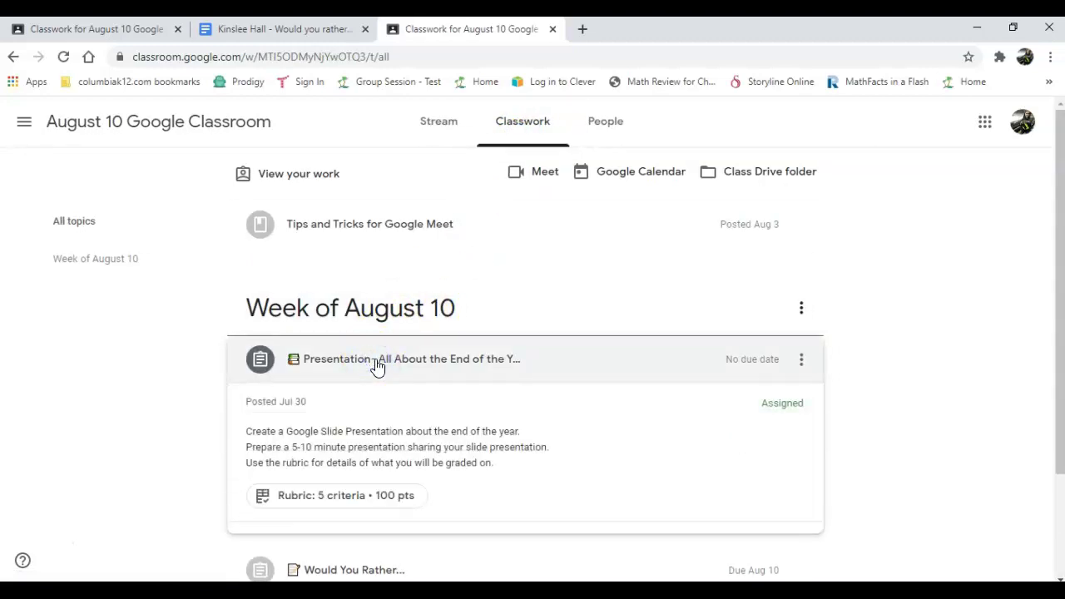
{"action": "scroll", "coordinate": [391, 461], "scroll_direction": "down", "scroll_amount": 2}
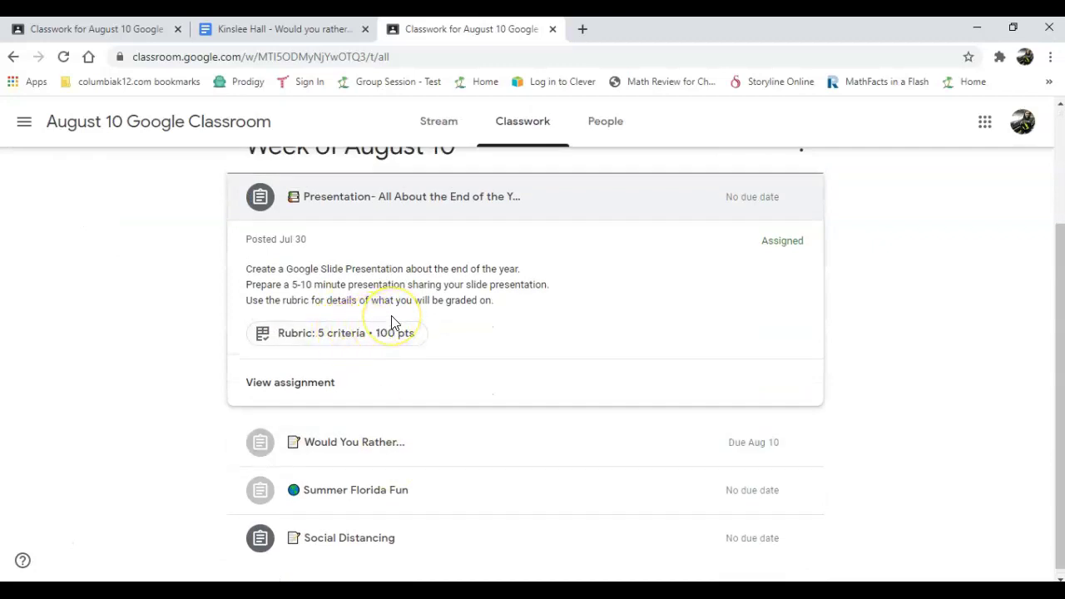
{"action": "left_click", "coordinate": [285, 384]}
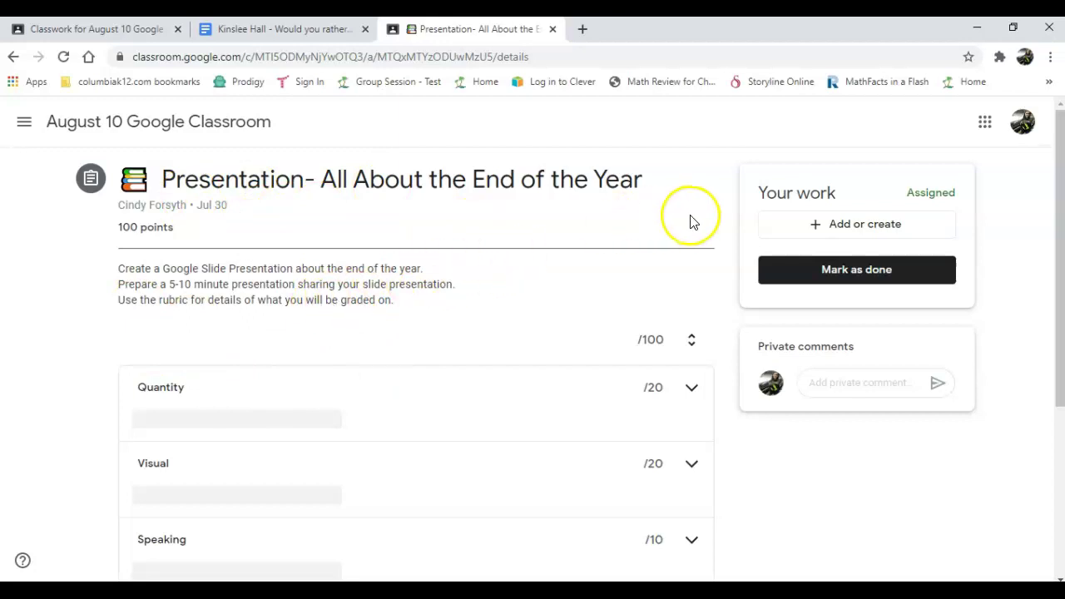
- Create a new Google Slides presentation for the assignment, open it to view the blank slide, and close it
{"action": "left_click", "coordinate": [839, 226]}
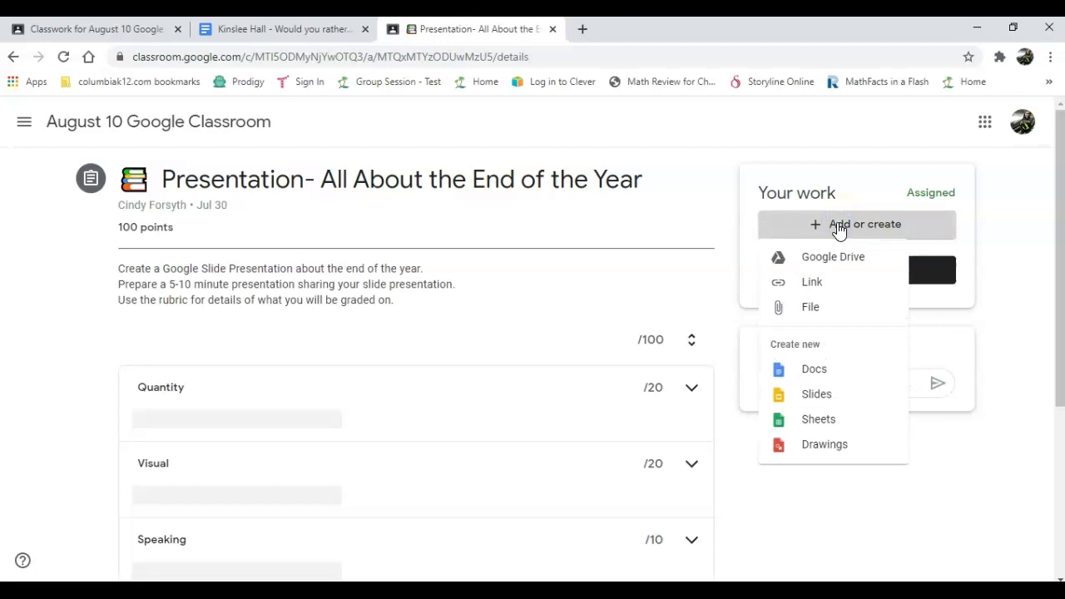
{"action": "left_click", "coordinate": [803, 398]}
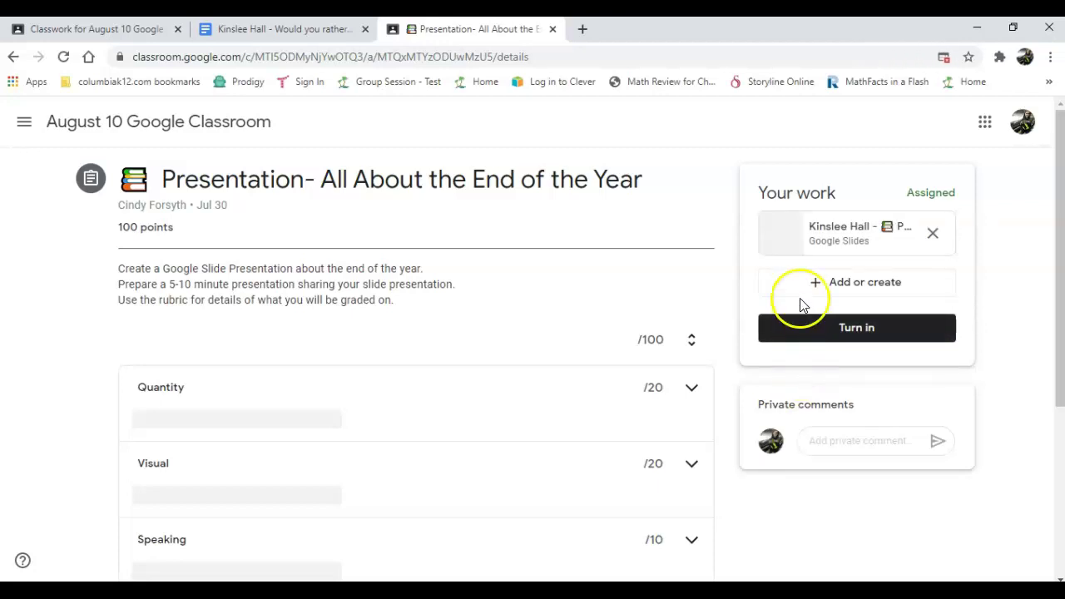
{"action": "left_click", "coordinate": [850, 227]}
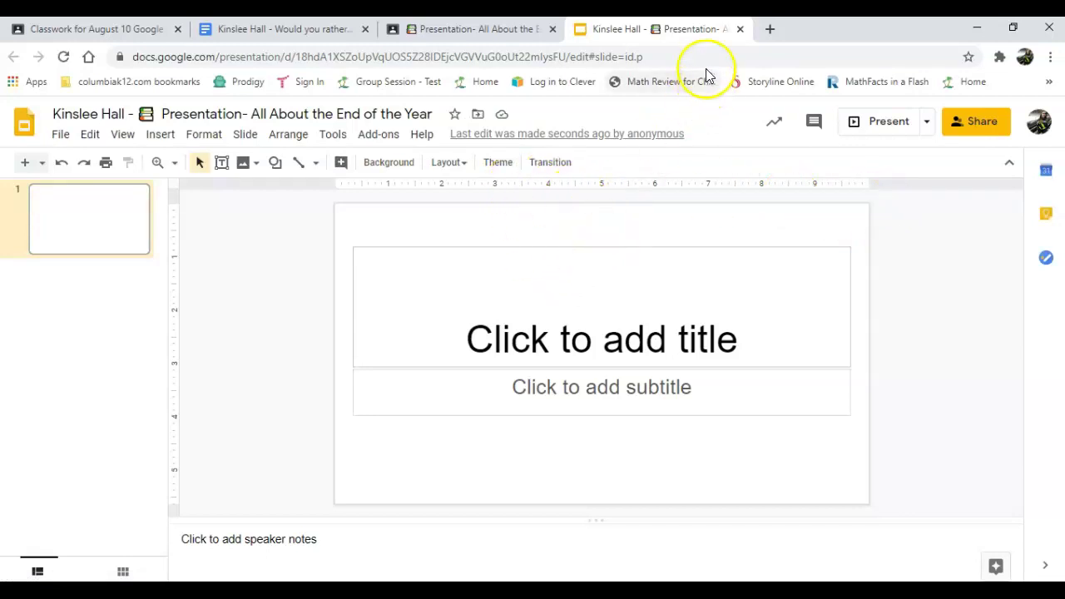
{"action": "left_click", "coordinate": [738, 29]}
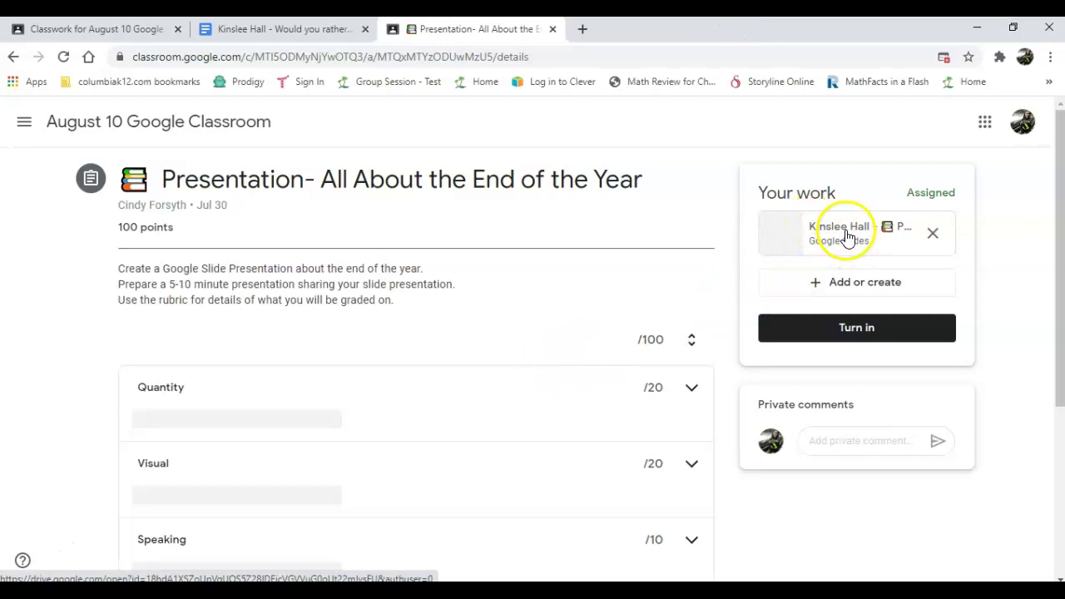
- Turn in the assignment with its attached Slides presentation, and unsubmit it again
{"action": "left_click", "coordinate": [857, 331]}
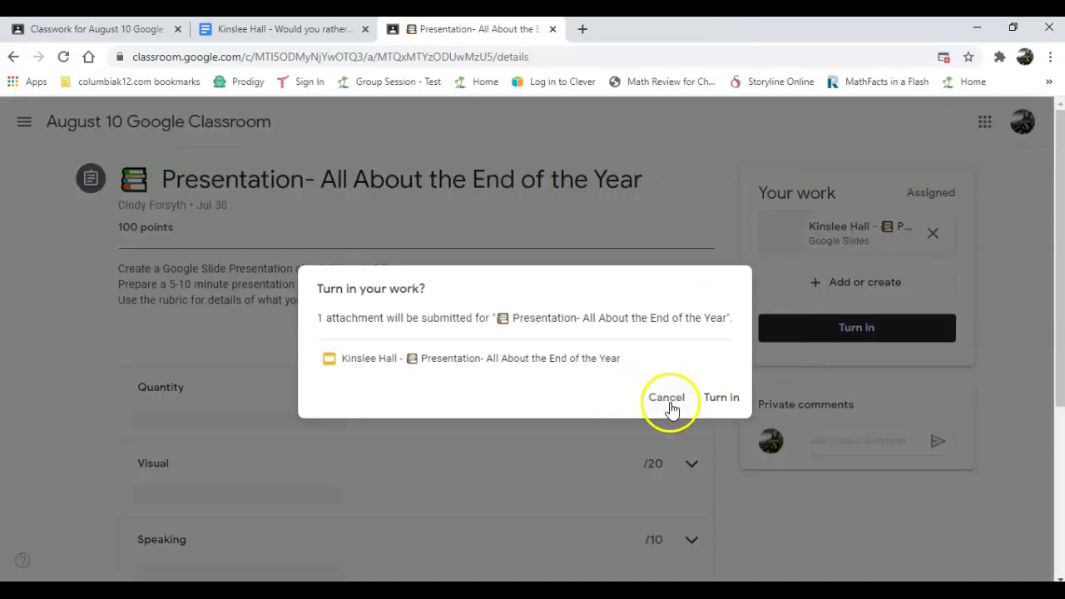
{"action": "left_click", "coordinate": [723, 399]}
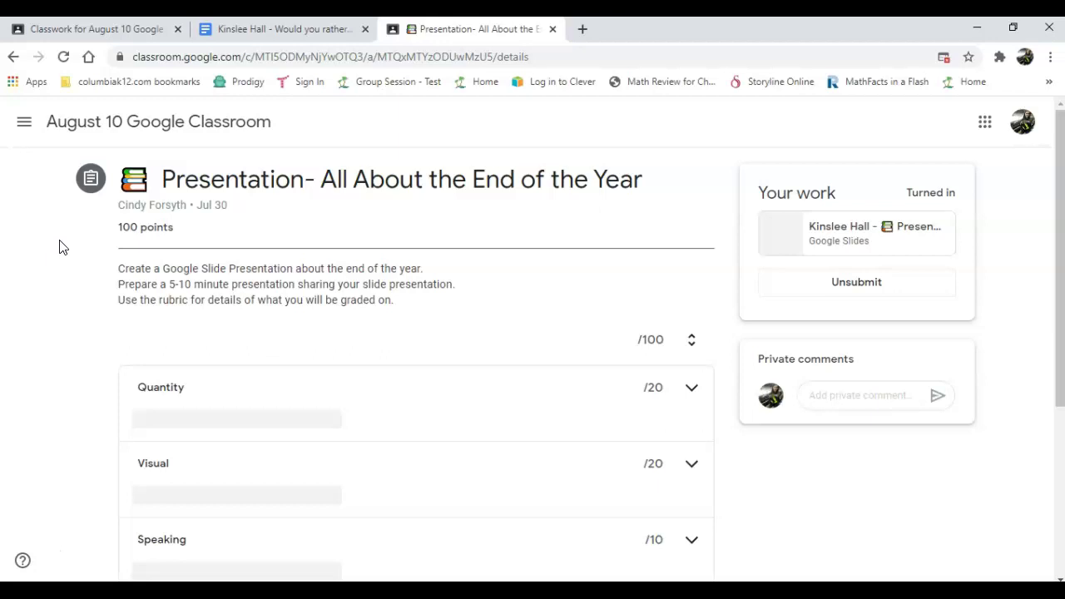
{"action": "left_click", "coordinate": [849, 287]}
{"action": "left_click", "coordinate": [603, 398]}
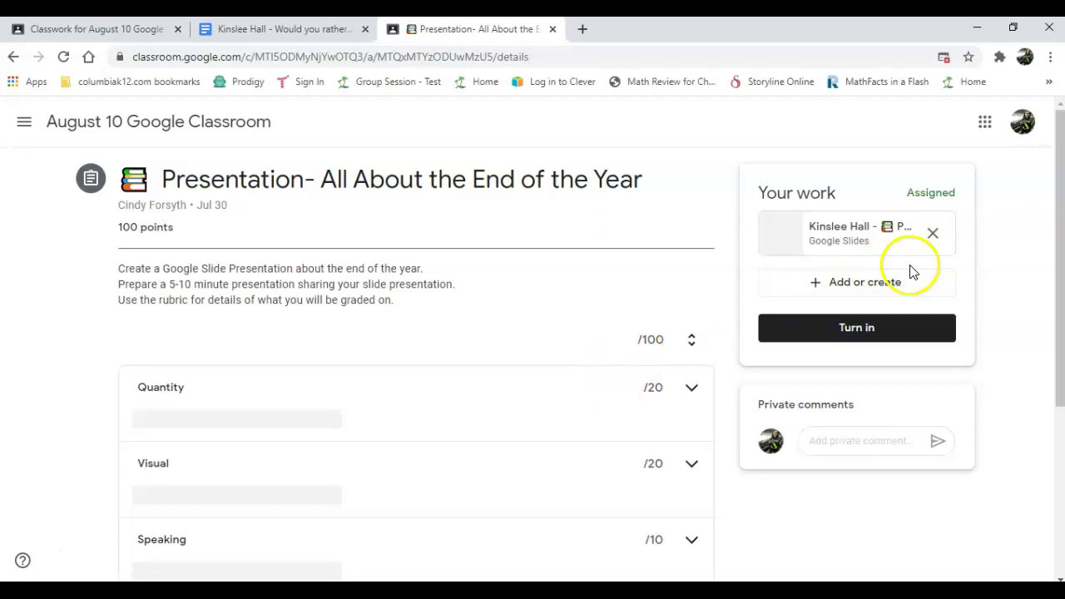
- Attach the second 20200507_181536.jpg image from the recent Google Drive files to the assignment
{"action": "left_click", "coordinate": [842, 287]}
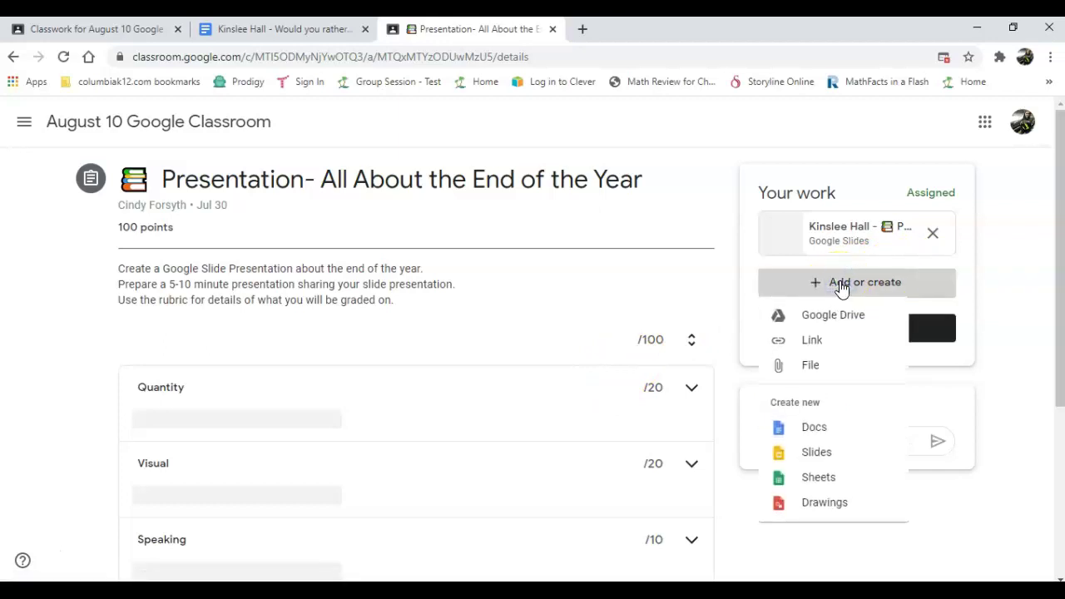
{"action": "left_click", "coordinate": [813, 367]}
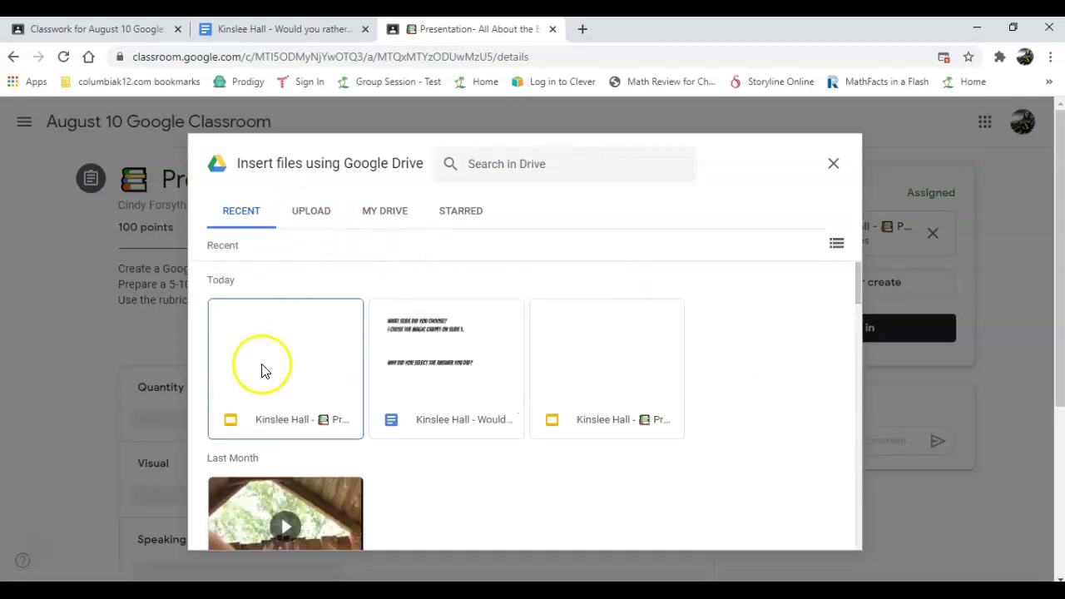
{"action": "scroll", "coordinate": [403, 449], "scroll_direction": "down", "scroll_amount": 5}
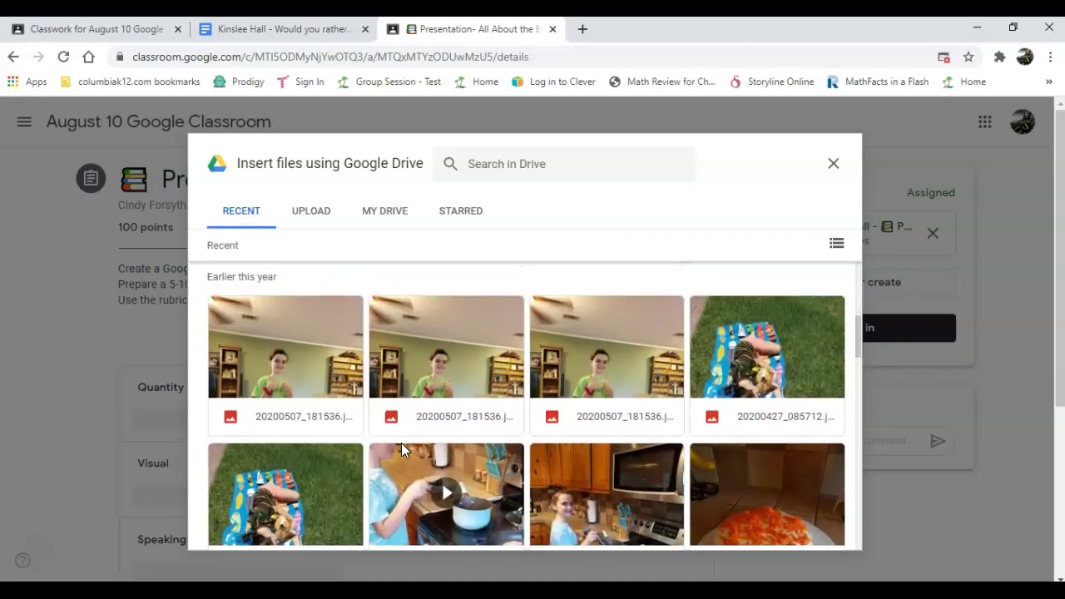
{"action": "scroll", "coordinate": [401, 447], "scroll_direction": "up", "scroll_amount": 1}
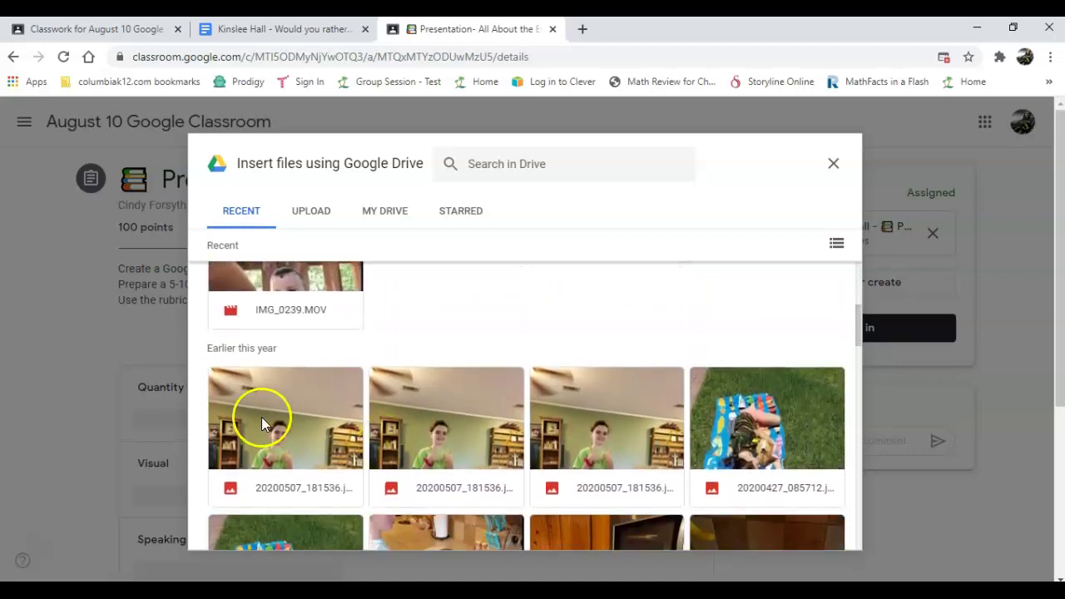
{"action": "left_click", "coordinate": [256, 419]}
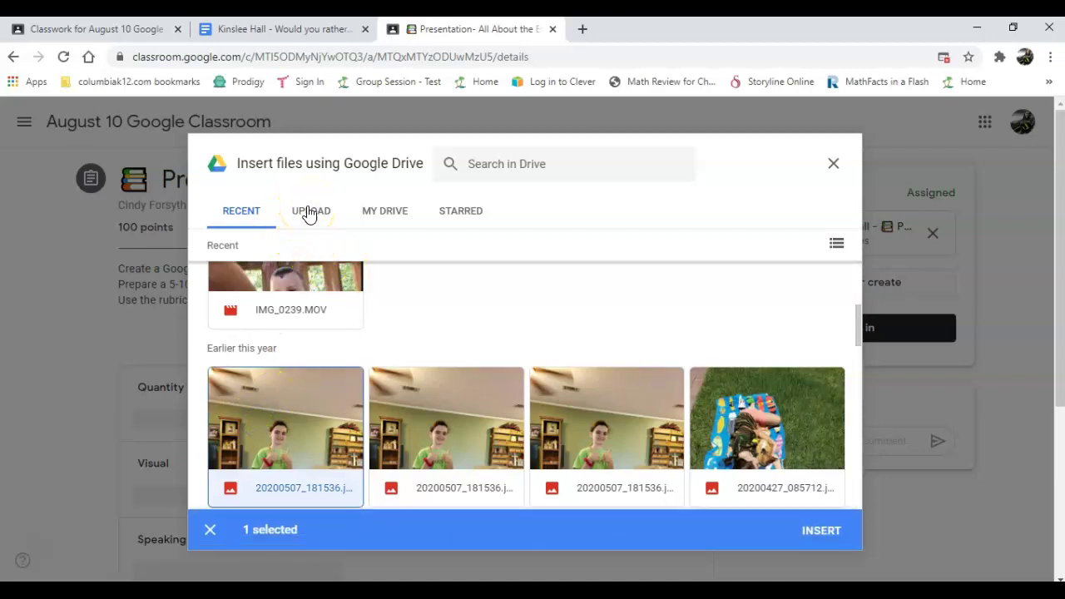
{"action": "left_click", "coordinate": [309, 212]}
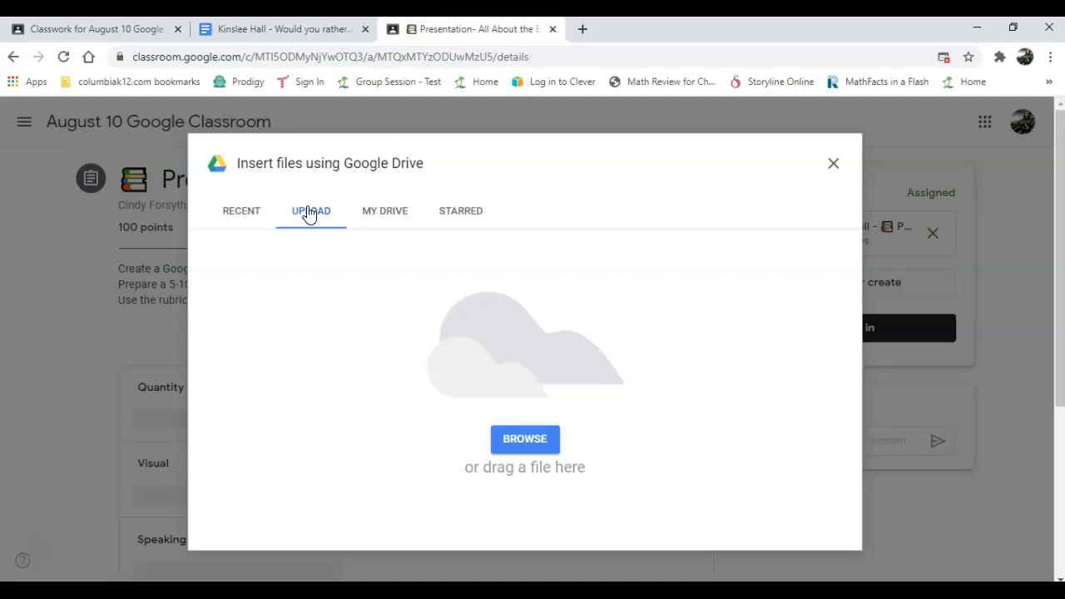
{"action": "left_click", "coordinate": [240, 210]}
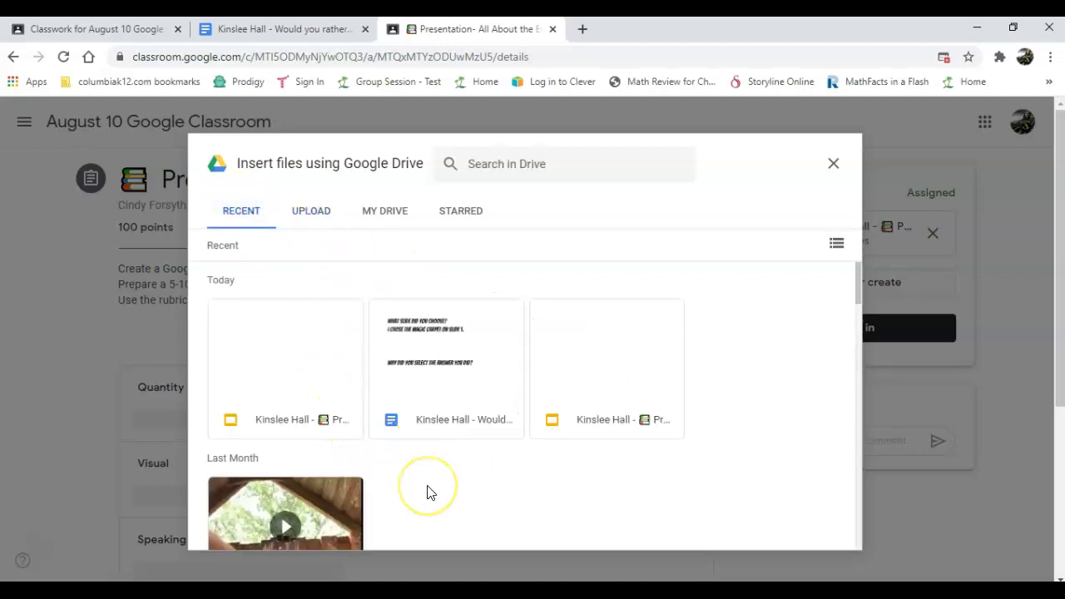
{"action": "scroll", "coordinate": [429, 491], "scroll_direction": "down", "scroll_amount": 3}
{"action": "left_click", "coordinate": [443, 449]}
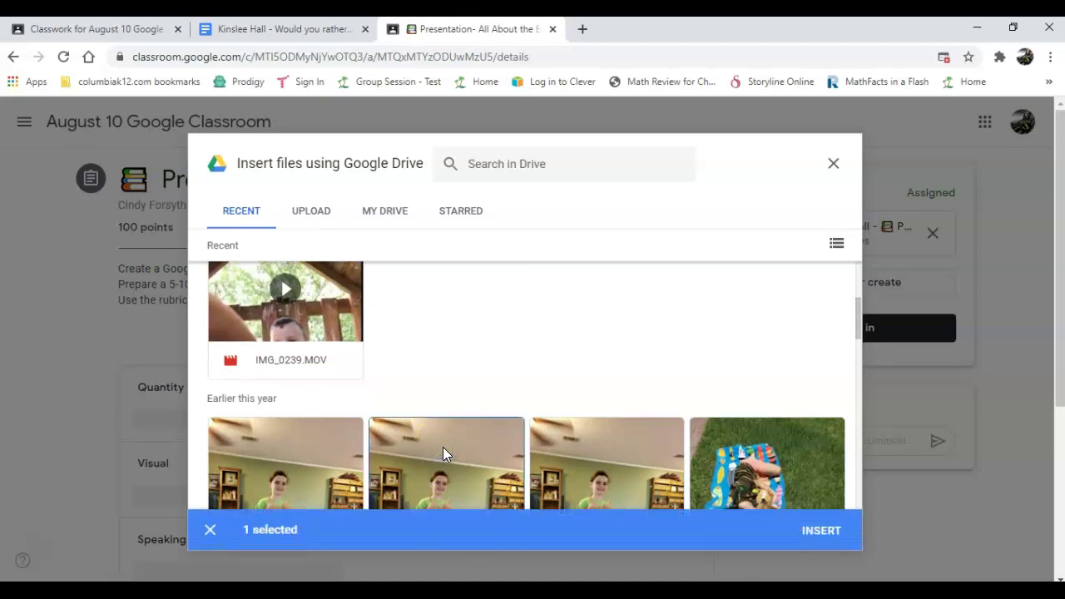
{"action": "left_click", "coordinate": [821, 535]}
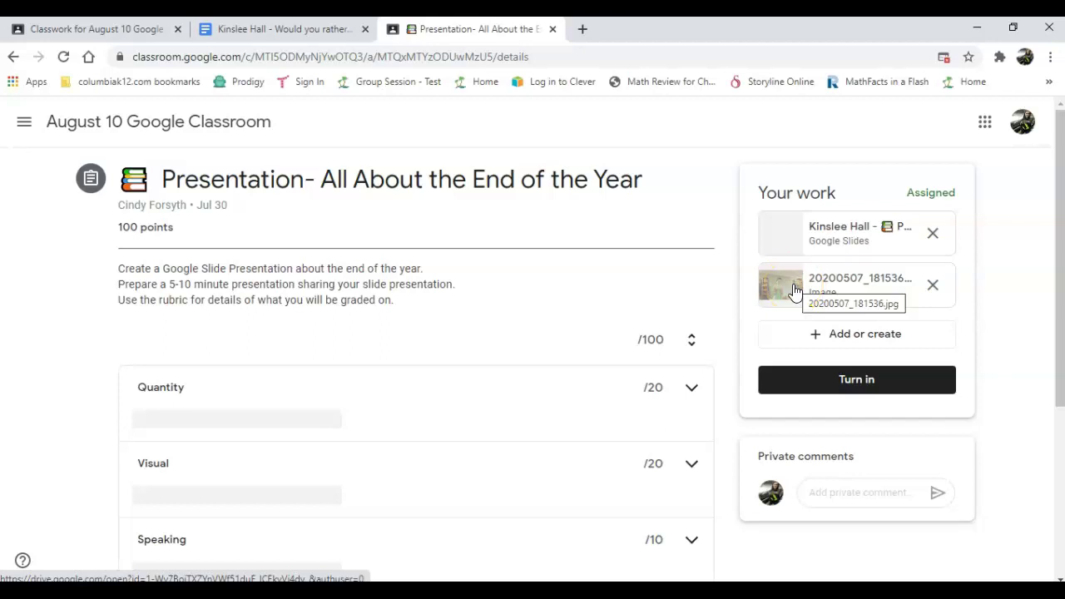
- Remove the image and the Slides presentation from the assignment, and return to the class stream from the already open classwork page
{"action": "left_click", "coordinate": [935, 286]}
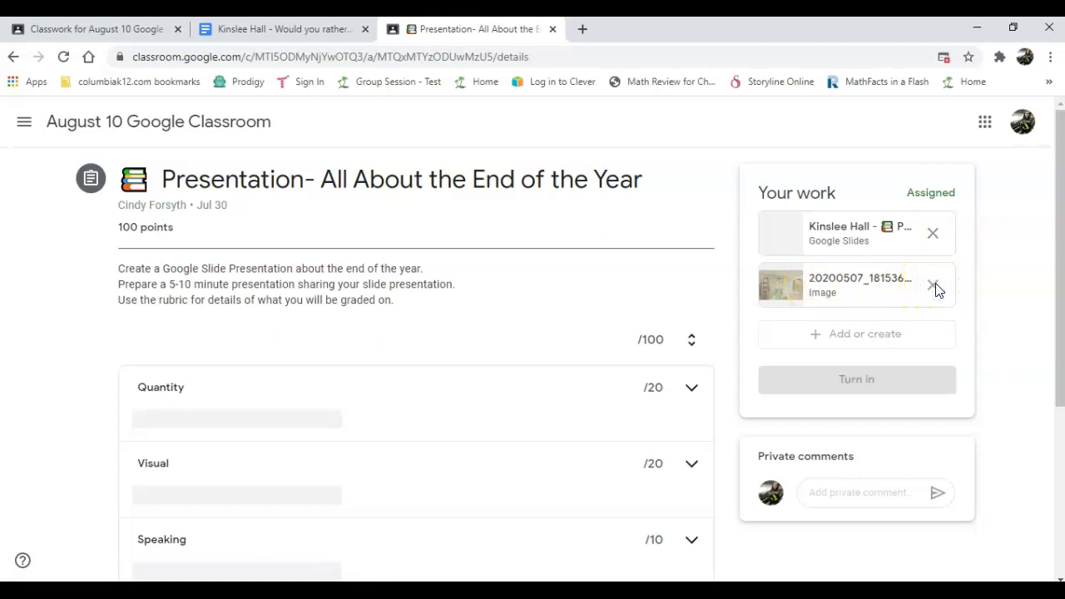
{"action": "left_click", "coordinate": [931, 235]}
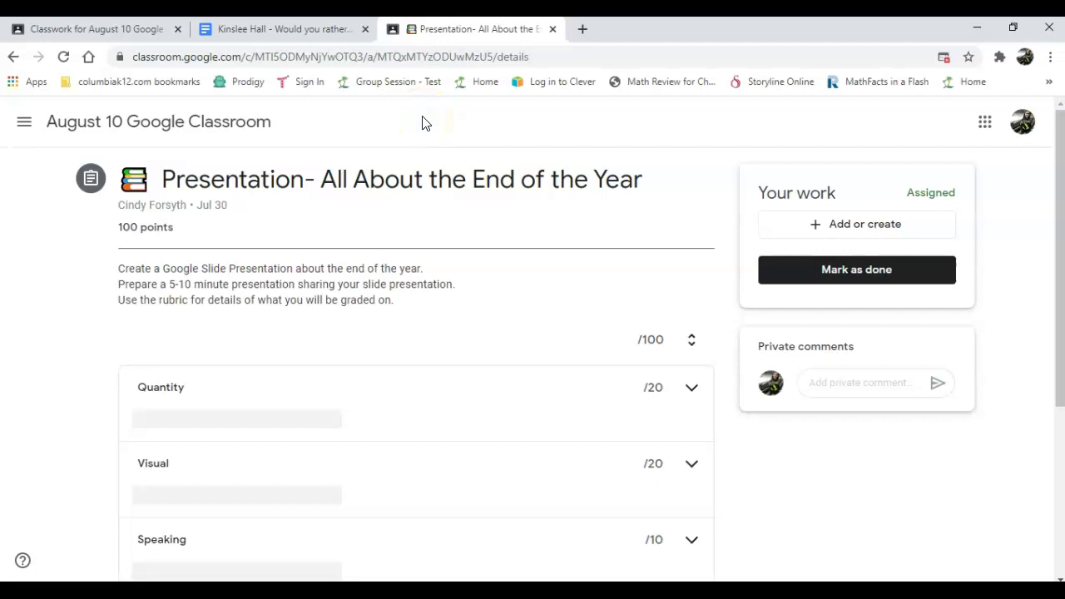
{"action": "left_click", "coordinate": [124, 31]}
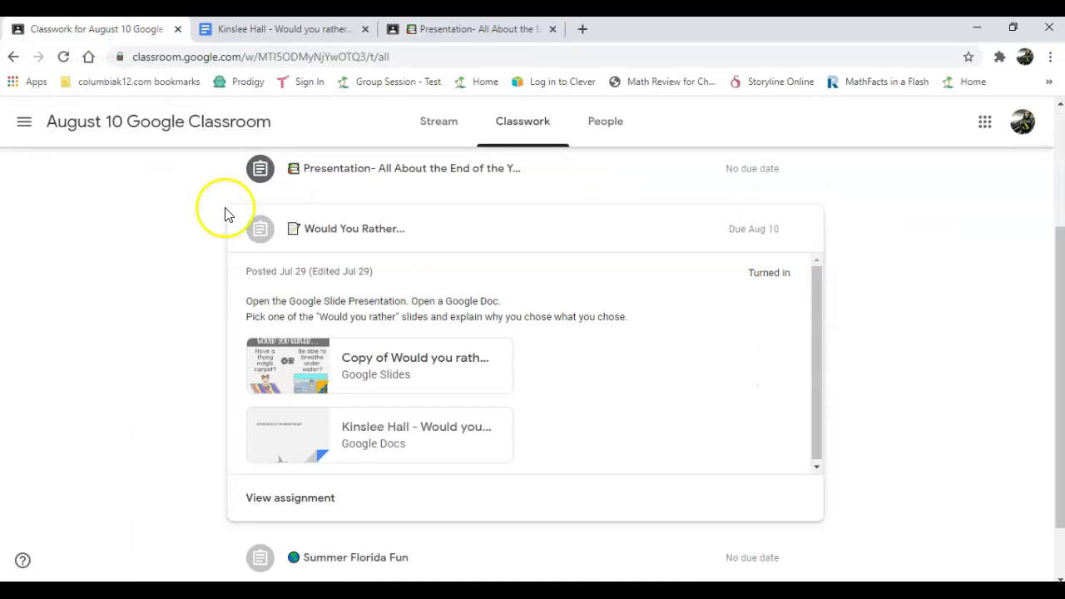
{"action": "left_click", "coordinate": [197, 124]}
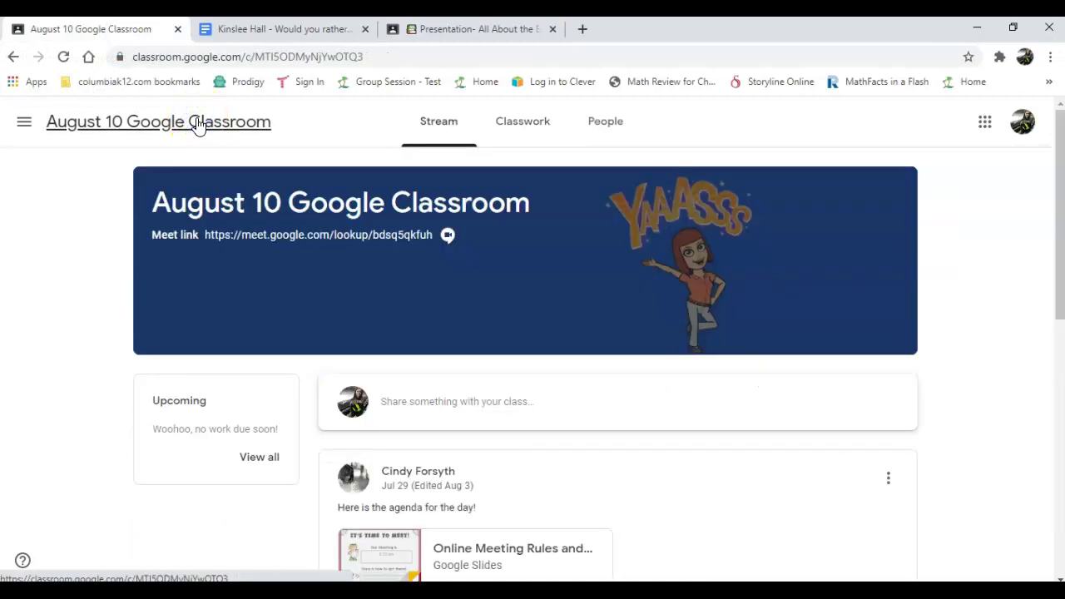